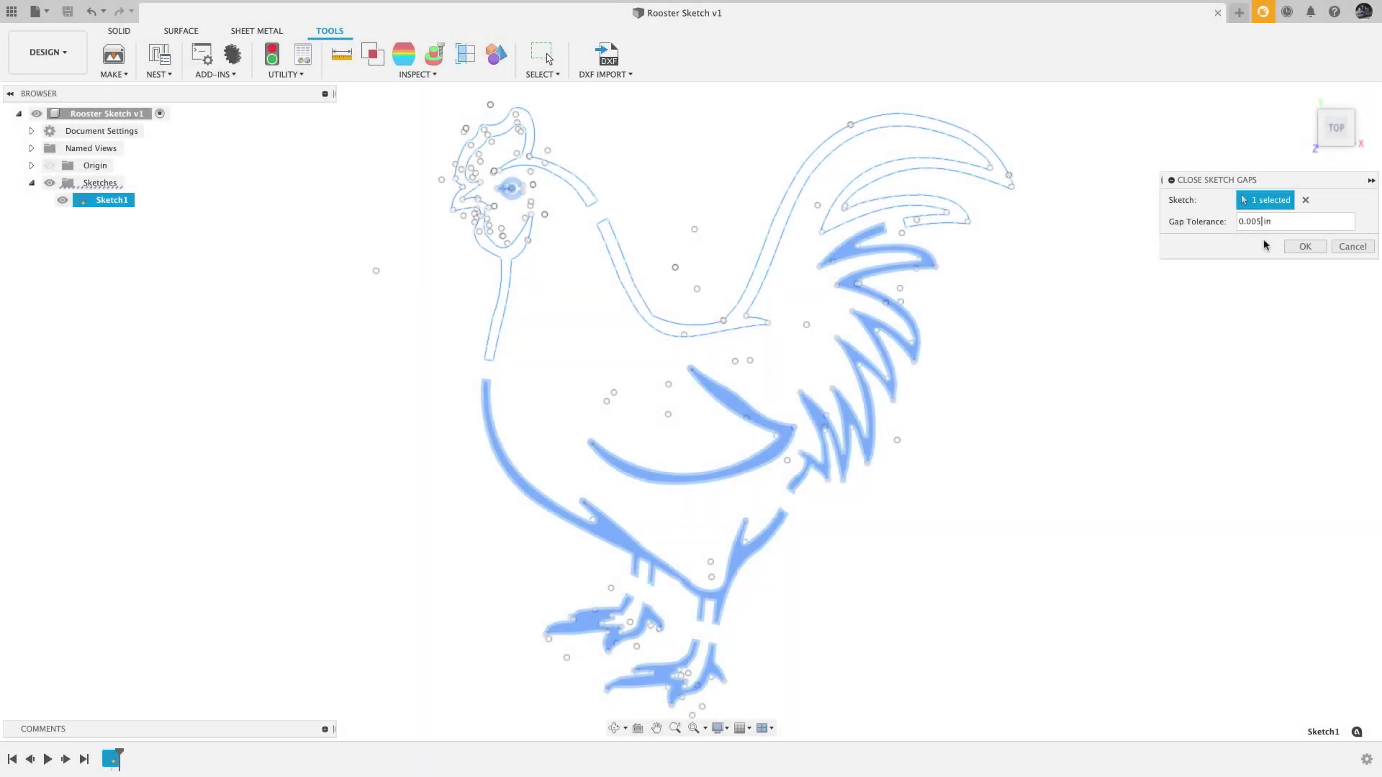
Step: Close the rooster sketch's gaps, then nest the parts onto Sheet.1 and Sheet.2 with default settings
{"action": "left_click", "coordinate": [1306, 247]}
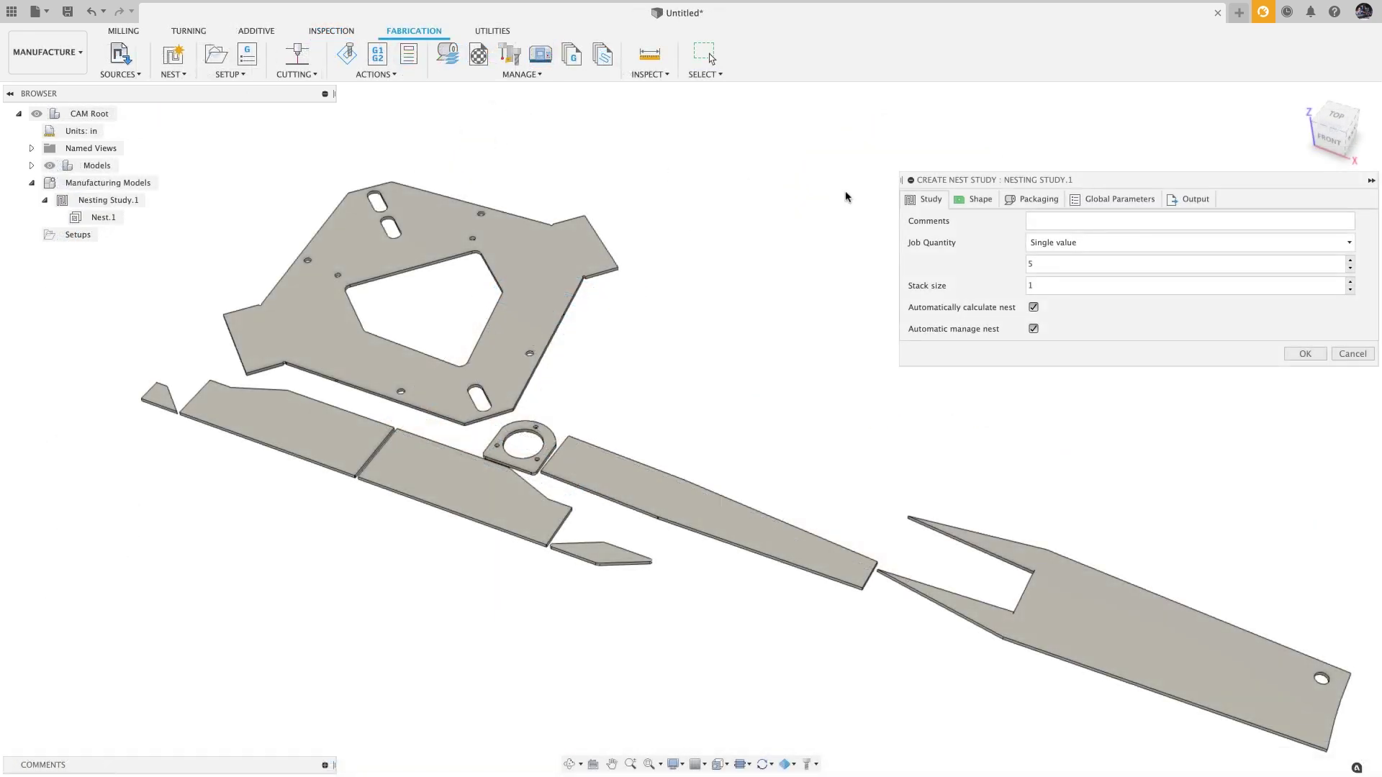
{"action": "left_click", "coordinate": [970, 203]}
{"action": "left_click", "coordinate": [1037, 200]}
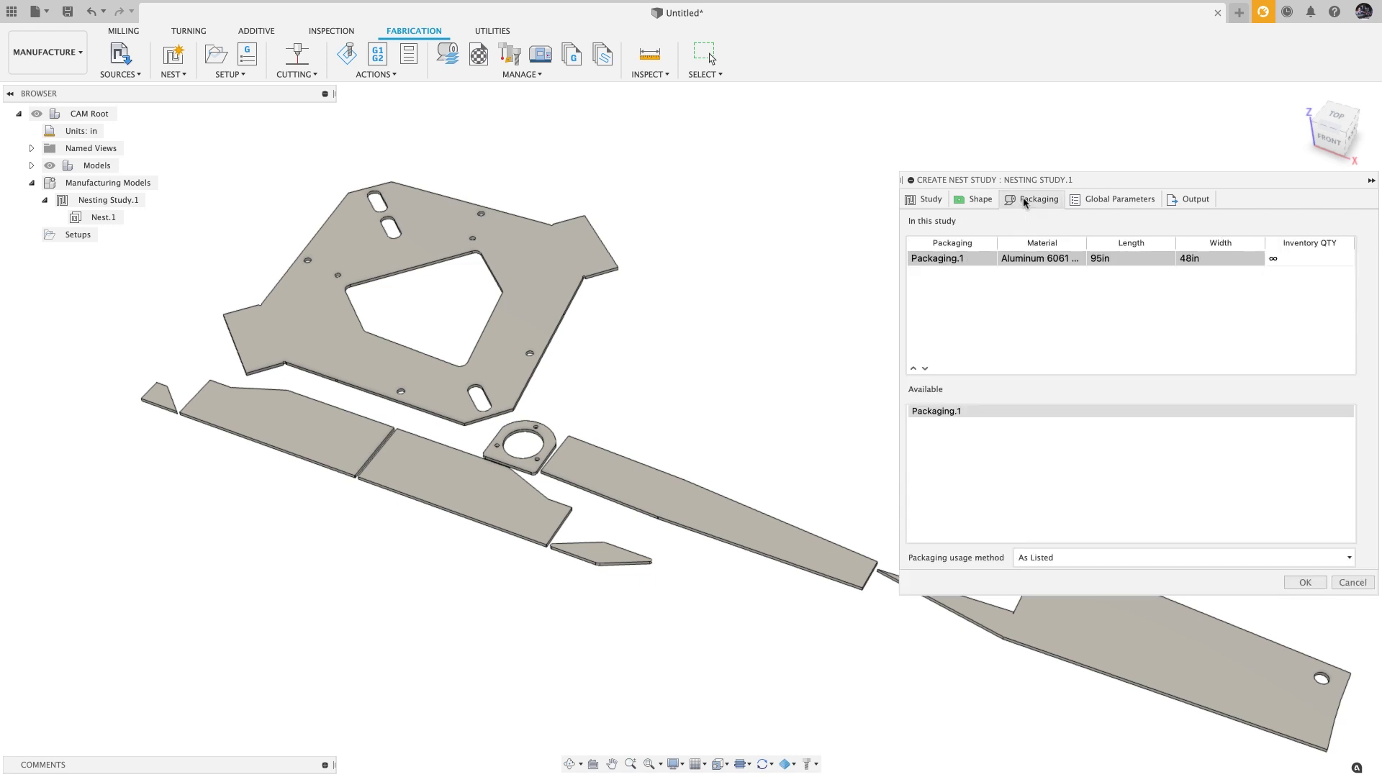
{"action": "left_click", "coordinate": [1150, 203]}
{"action": "left_click", "coordinate": [1189, 199]}
{"action": "left_click", "coordinate": [1305, 288]}
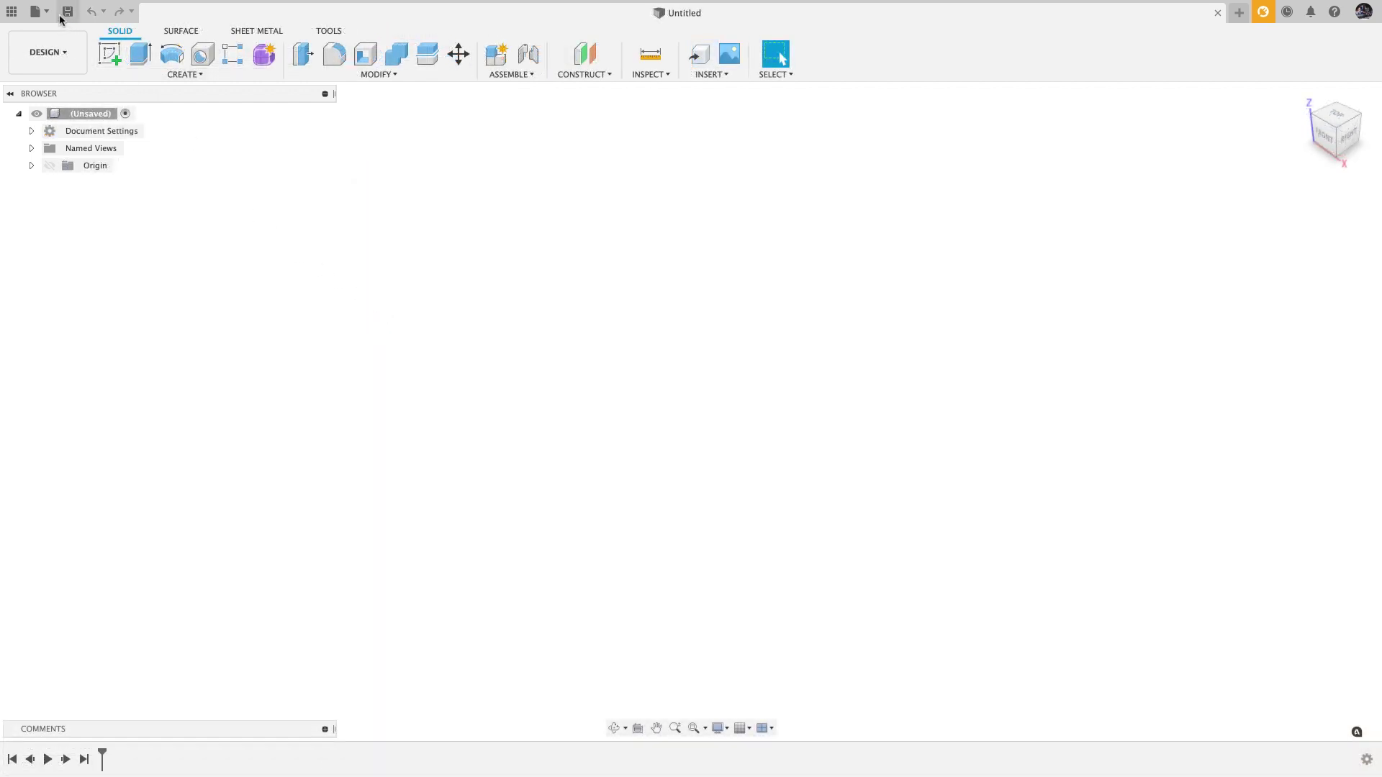
{"action": "left_click", "coordinate": [40, 12]}
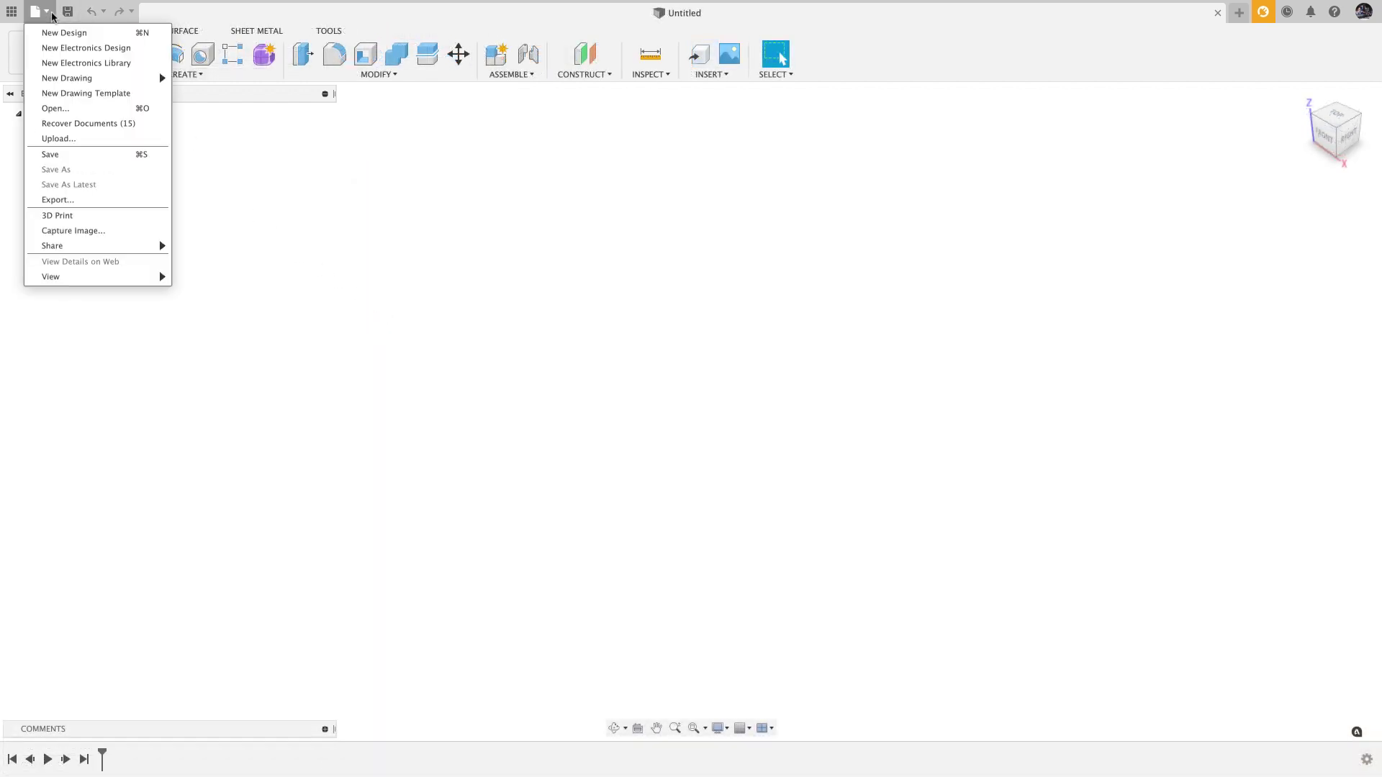
{"action": "left_click", "coordinate": [108, 108]}
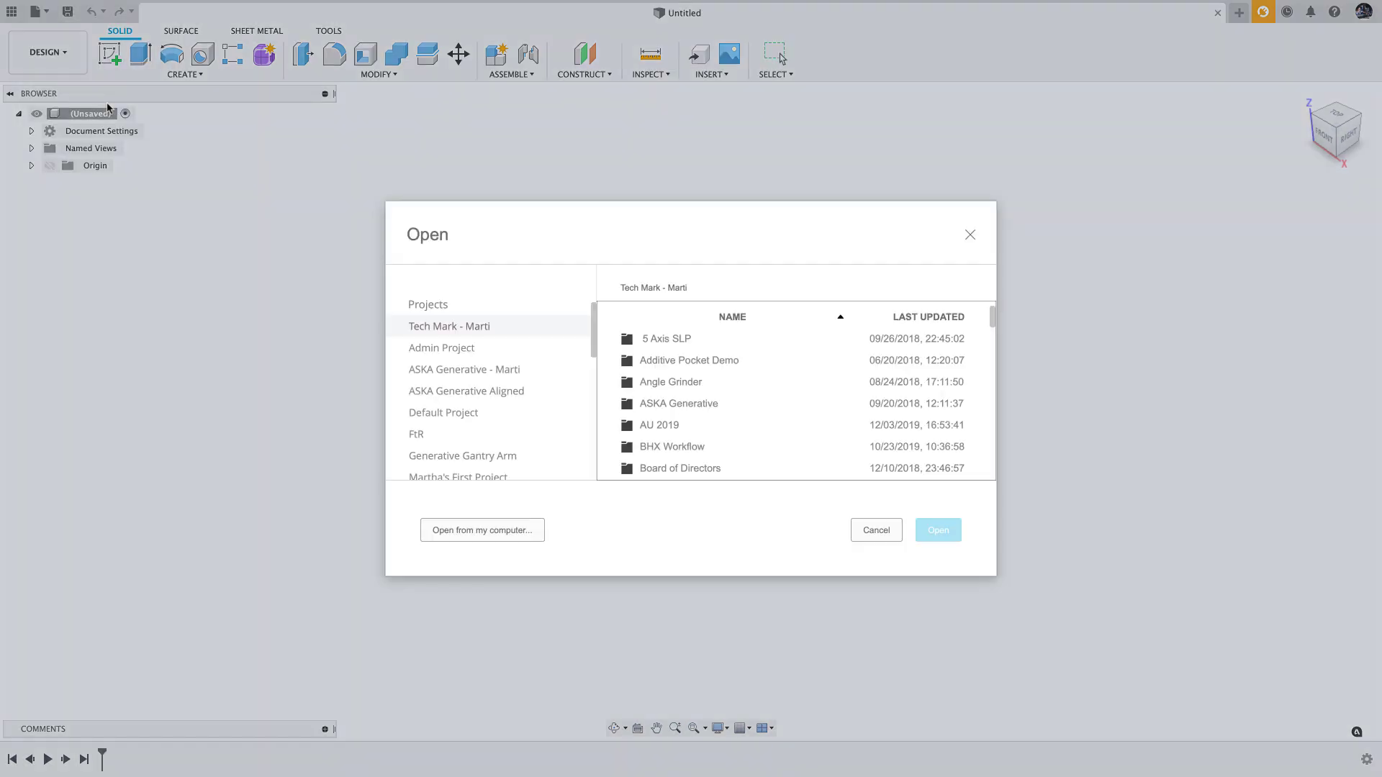
{"action": "left_click", "coordinate": [524, 531]}
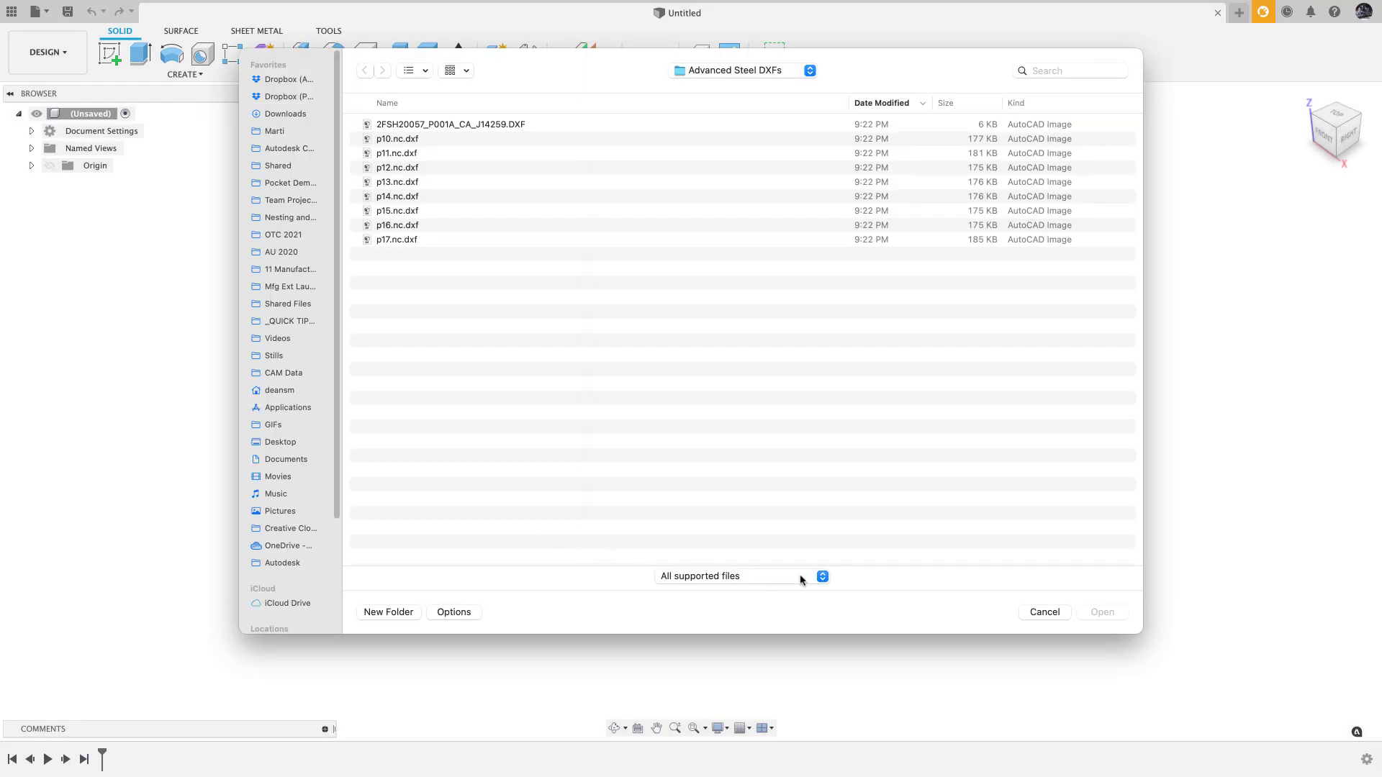
{"action": "left_click", "coordinate": [822, 577]}
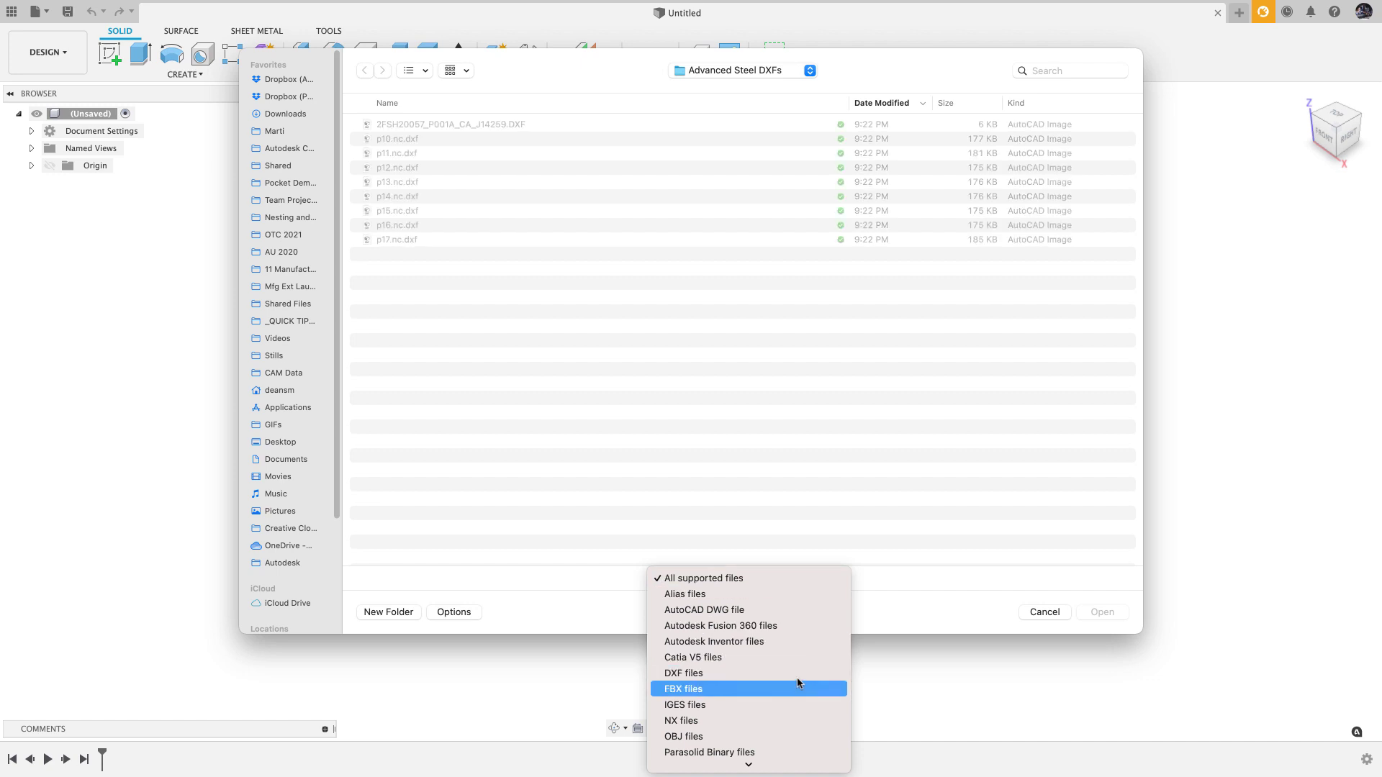
{"action": "mouse_move", "coordinate": [792, 763]}
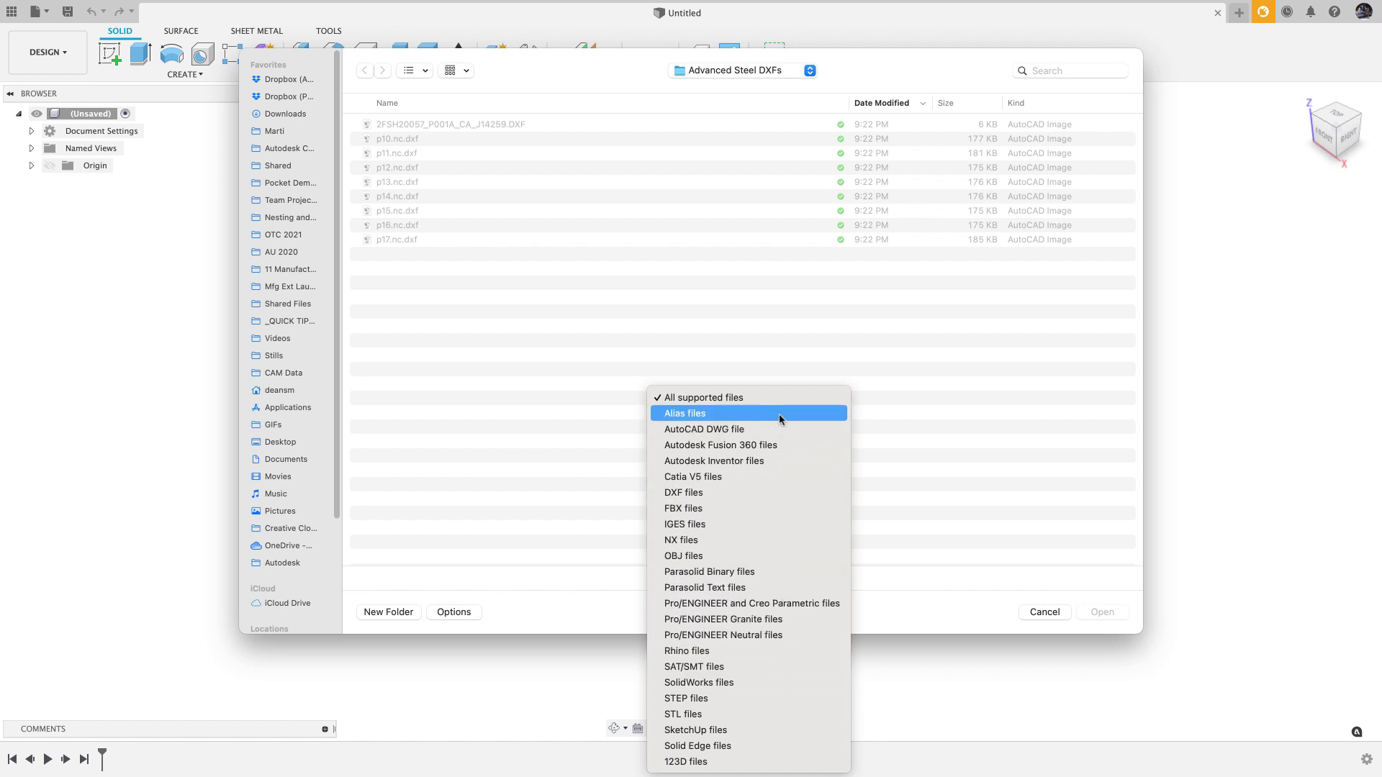
{"action": "left_click", "coordinate": [1047, 612]}
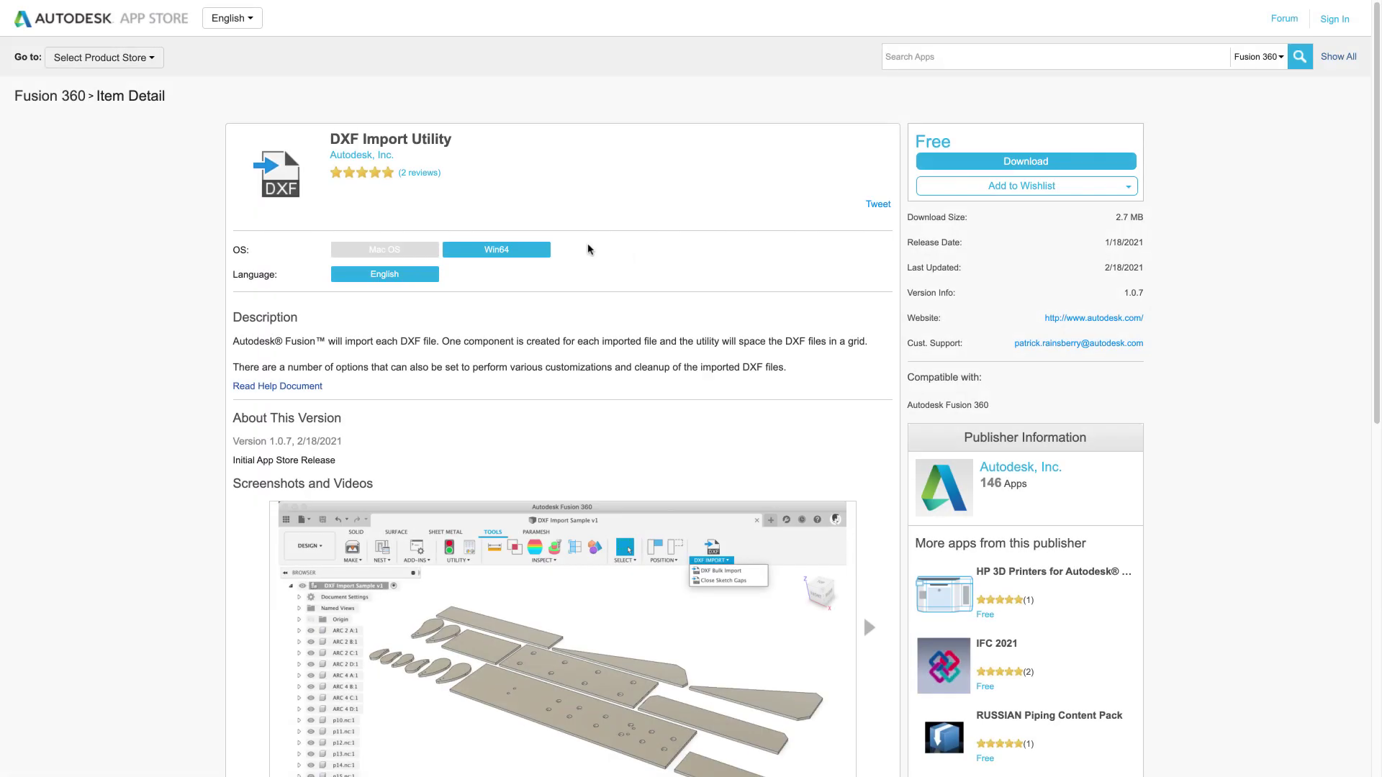
{"action": "left_click", "coordinate": [423, 251]}
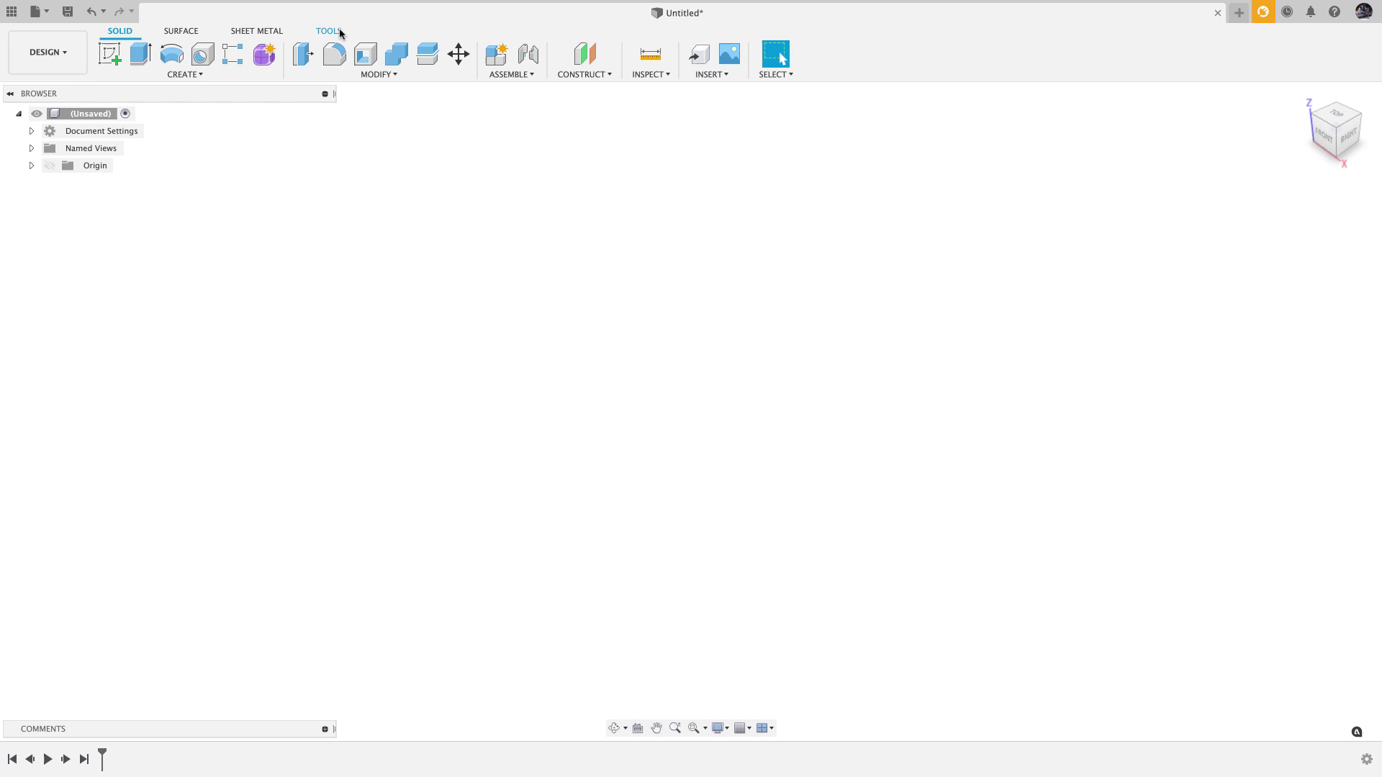
Step: Enable Run on Startup for the DXFImporter add-in and run it
{"action": "left_click", "coordinate": [335, 31]}
{"action": "left_click", "coordinate": [234, 74]}
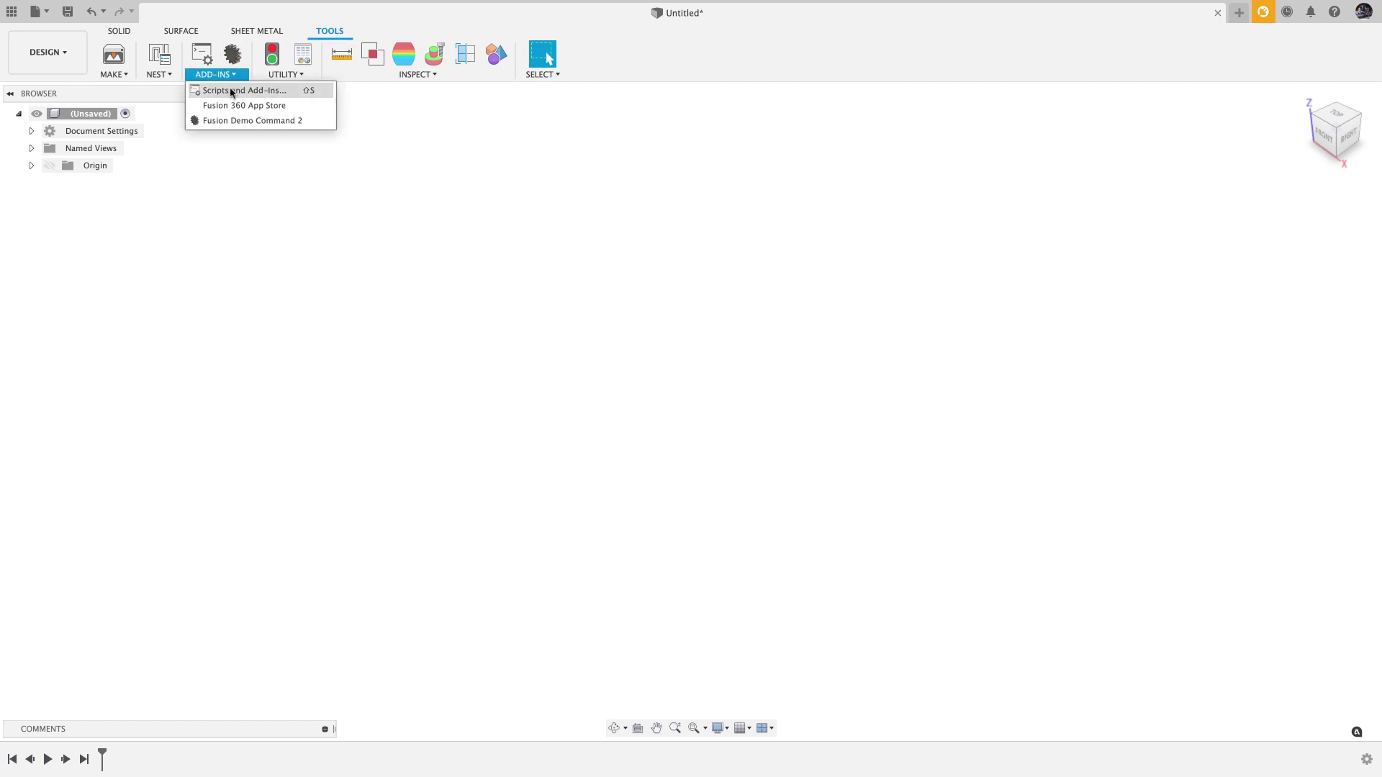
{"action": "left_click", "coordinate": [231, 90]}
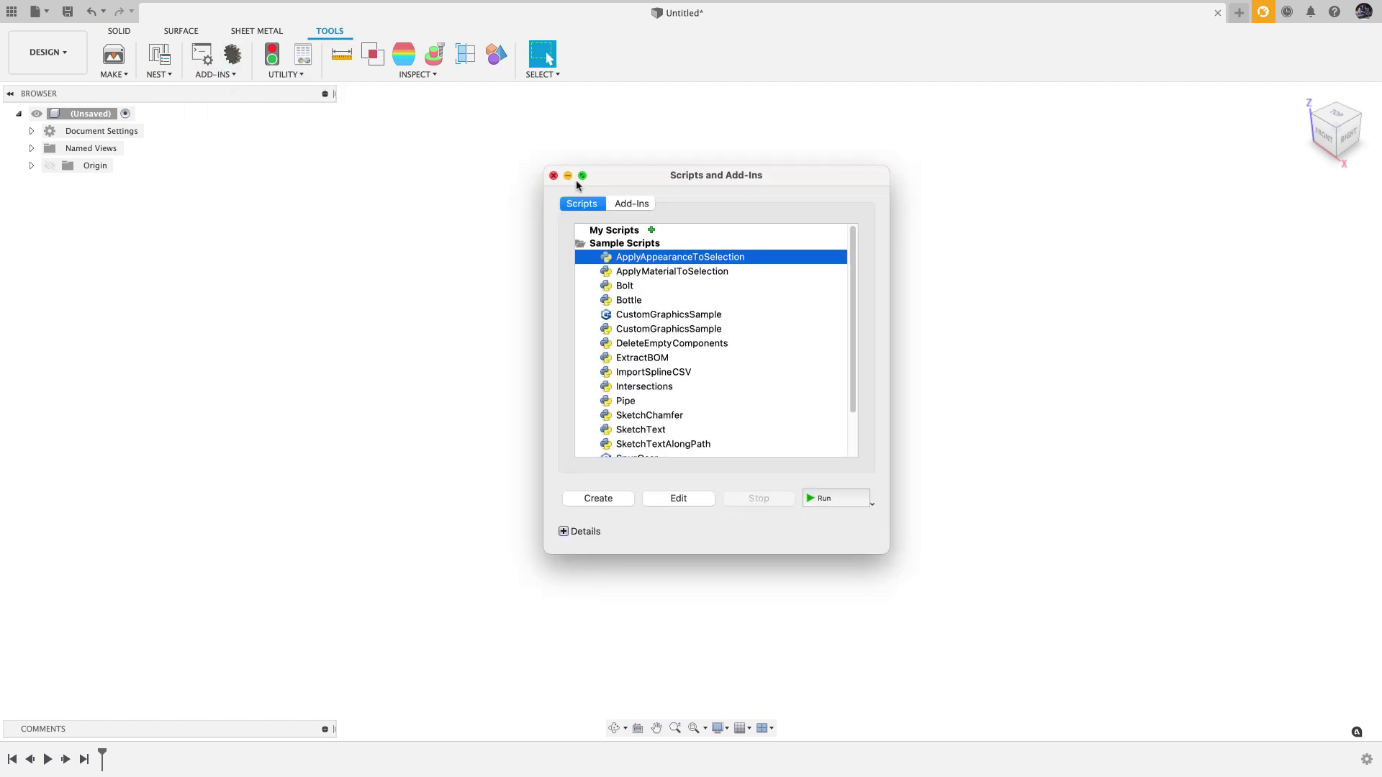
{"action": "left_click", "coordinate": [626, 204]}
{"action": "left_click", "coordinate": [663, 258]}
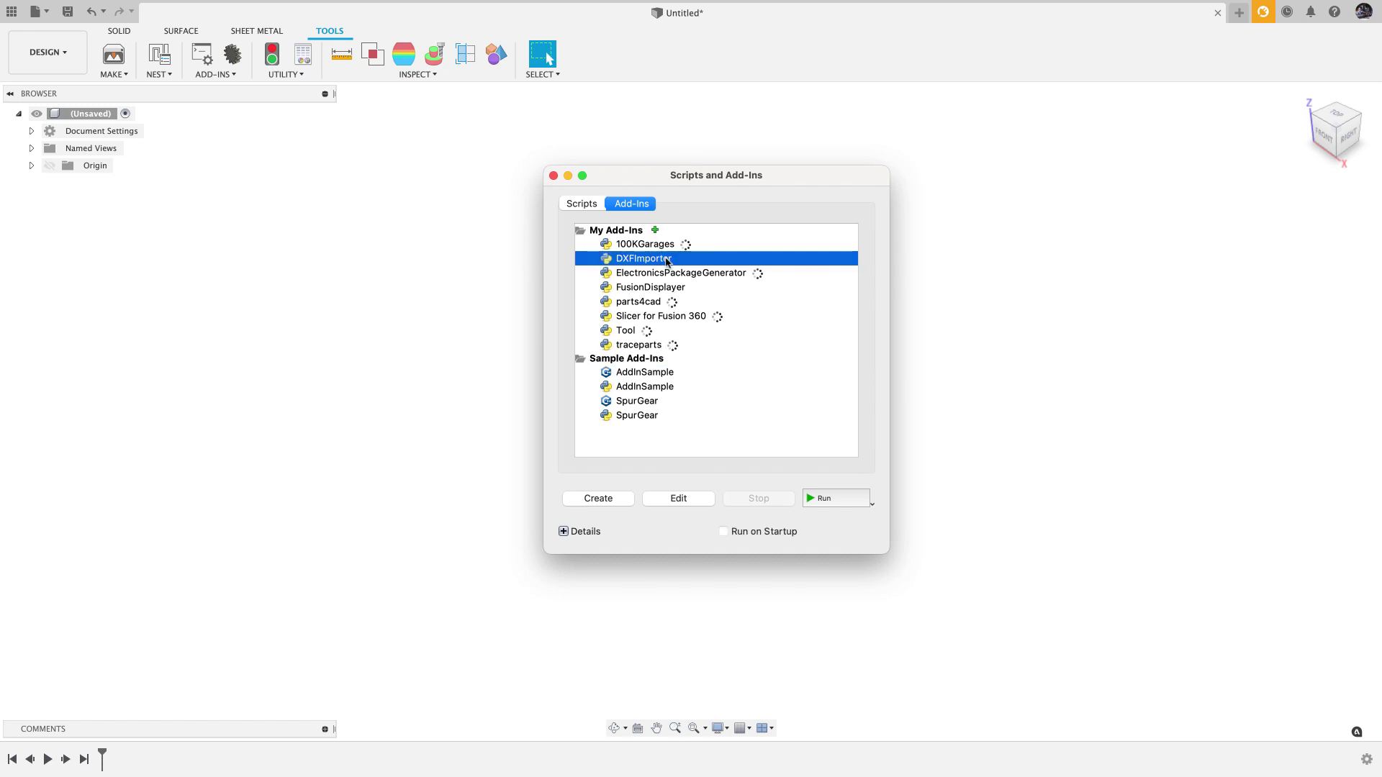
{"action": "left_click", "coordinate": [723, 531]}
{"action": "left_click", "coordinate": [823, 498]}
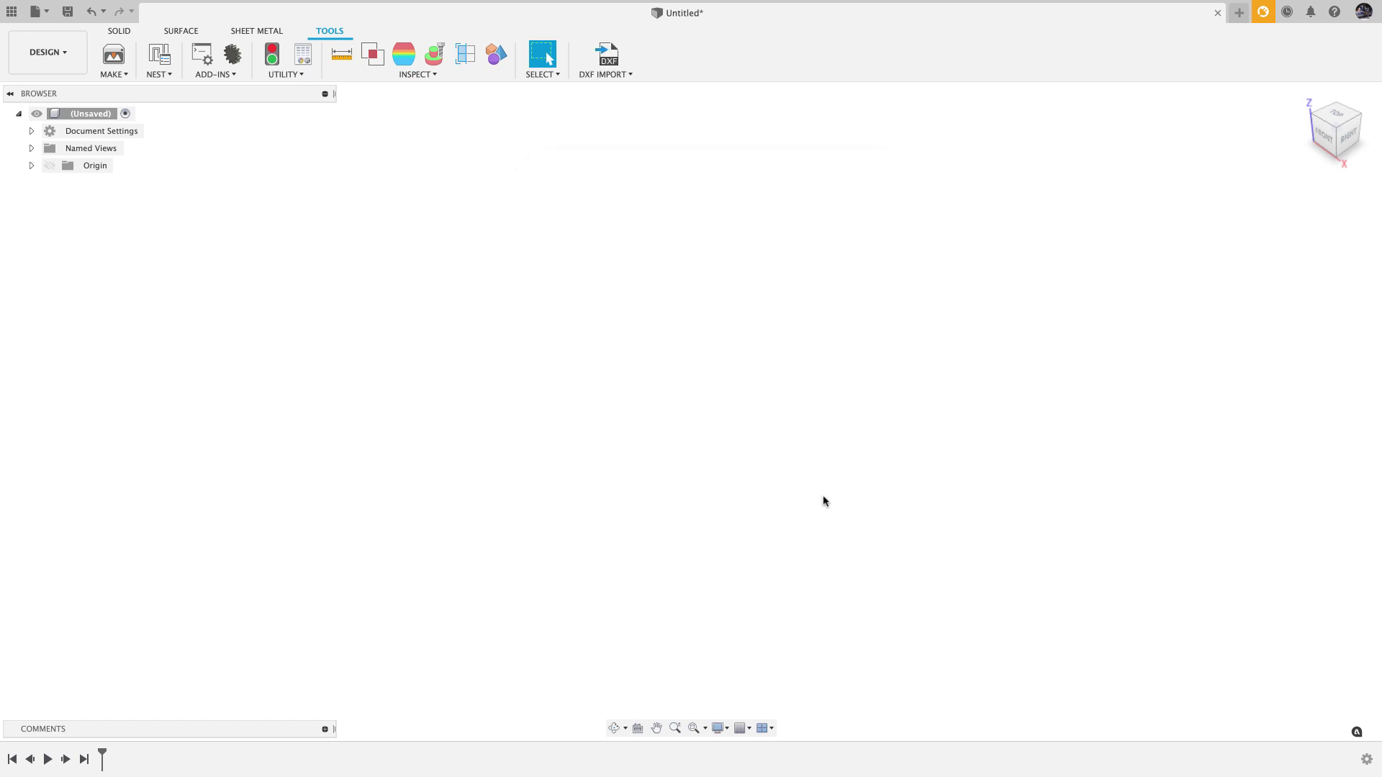
Step: Start a DXF bulk import of the eight files 909171_4.dxf through 212521.dxf from VIMEX DXFs
{"action": "left_click", "coordinate": [612, 55]}
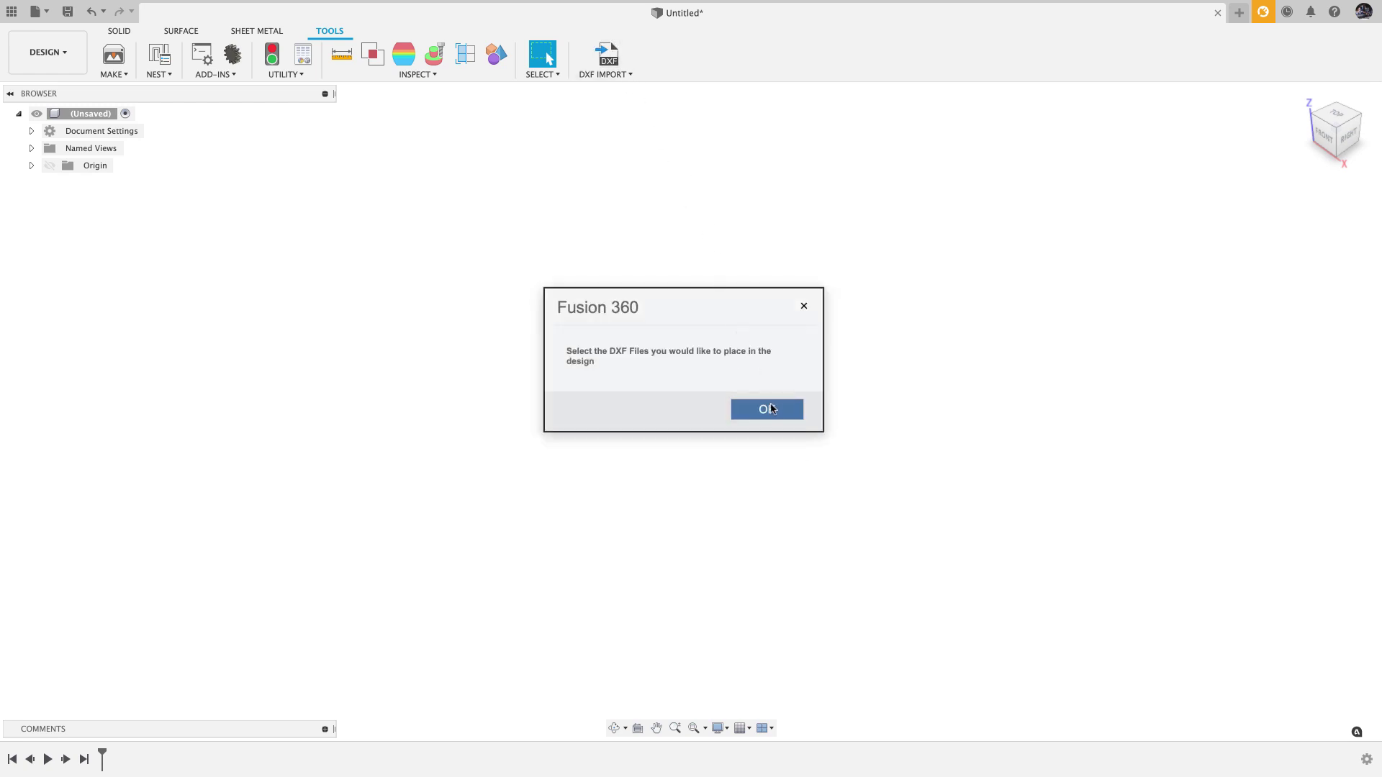
{"action": "left_click", "coordinate": [773, 411]}
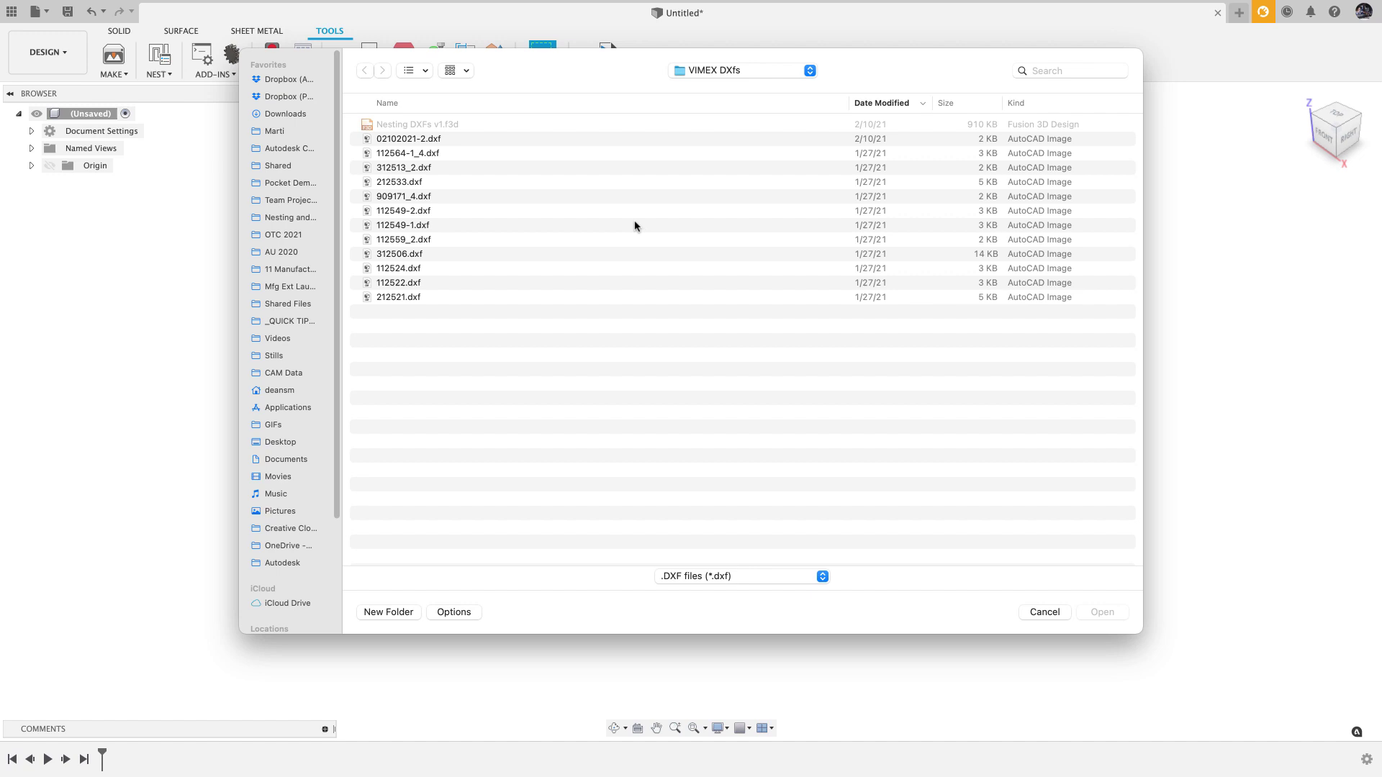
{"action": "left_click", "coordinate": [615, 199]}
{"action": "left_click", "coordinate": [631, 297], "text": "shift"}
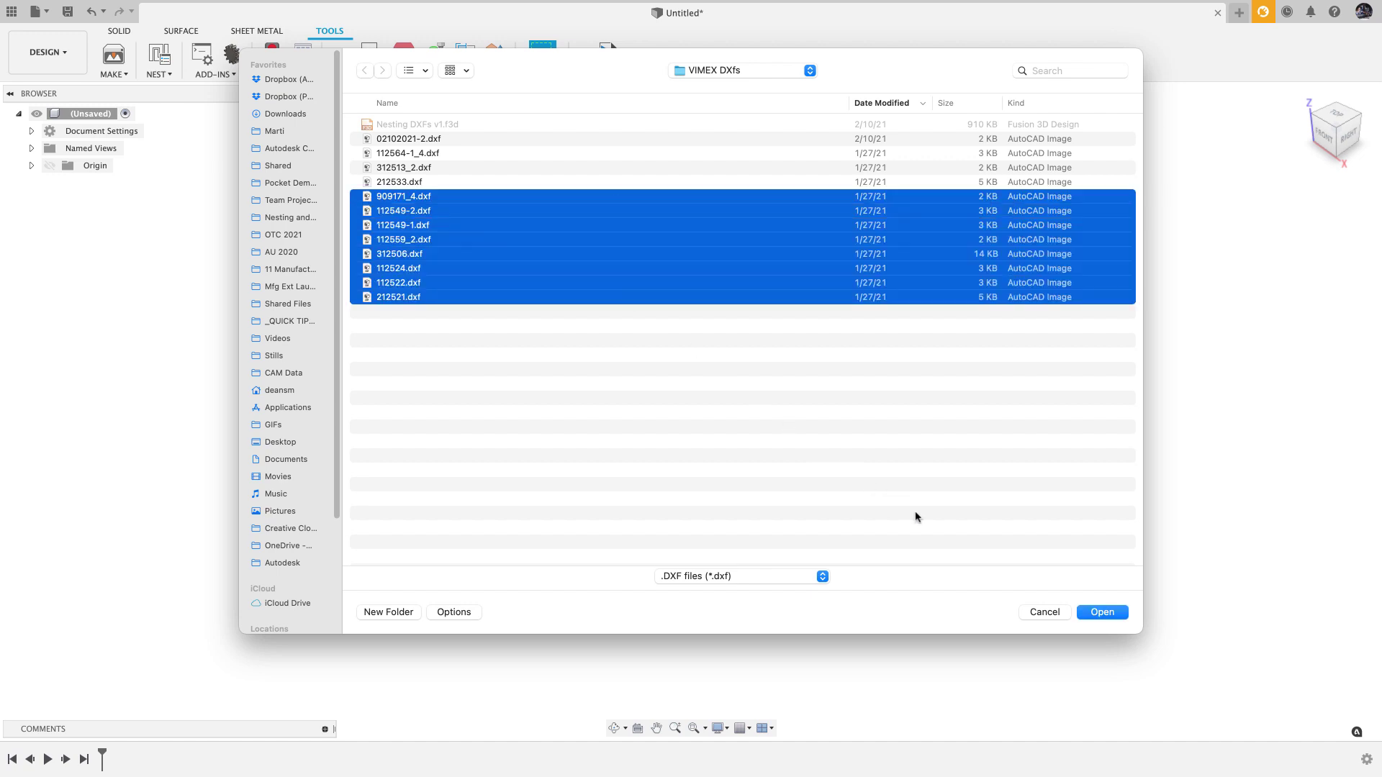
{"action": "left_click", "coordinate": [1100, 612]}
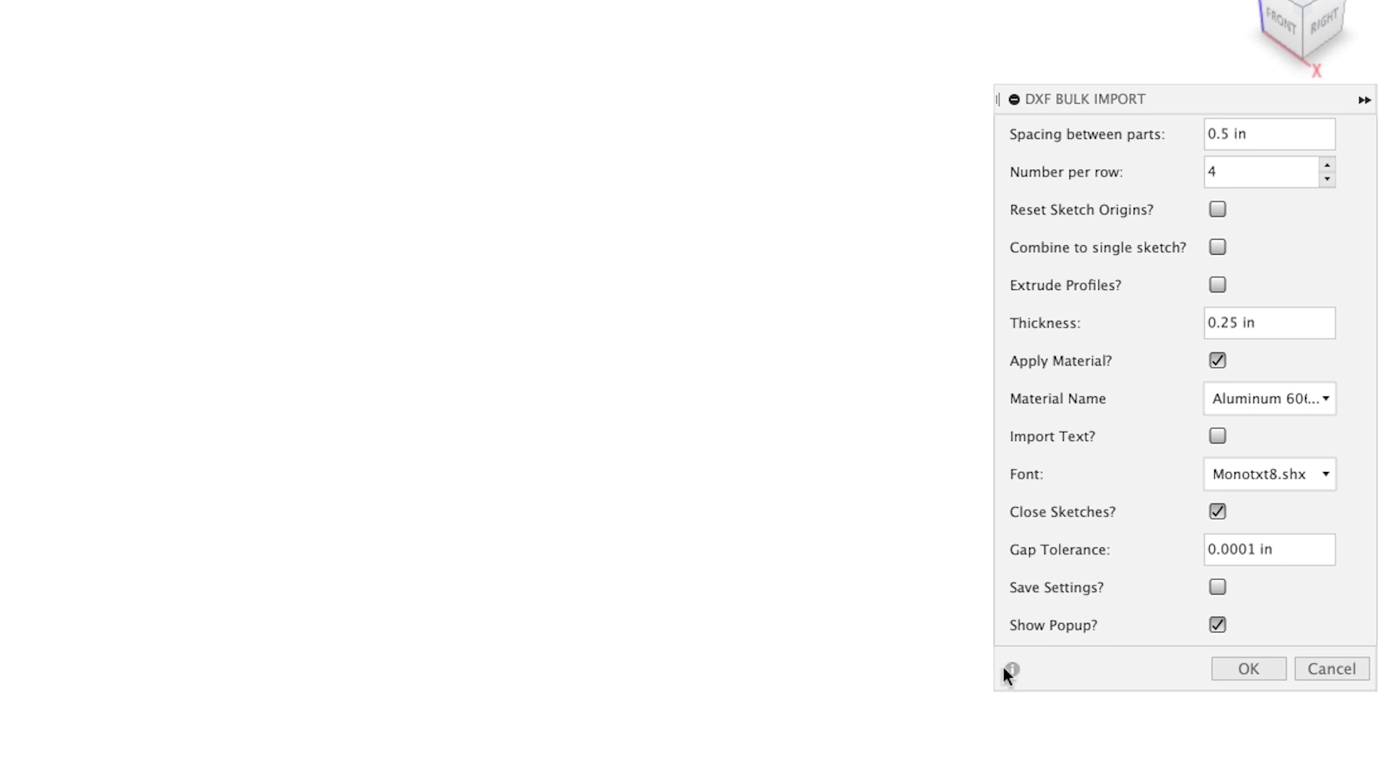
Step: Import with 0.25 in part spacing, a combined sketch, extruded profiles and 0.005 in gap tolerance
{"action": "left_click", "coordinate": [1220, 135]}
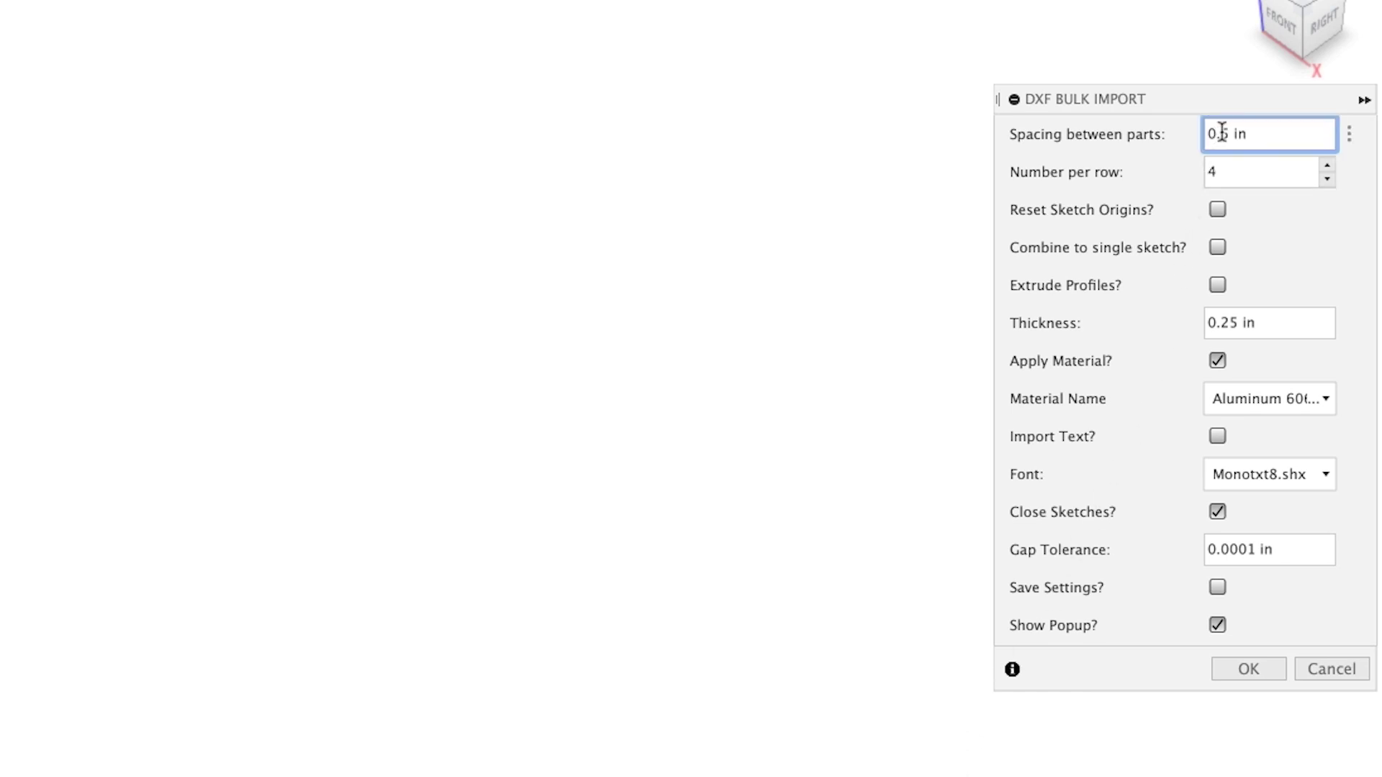
{"action": "type", "text": "2"}
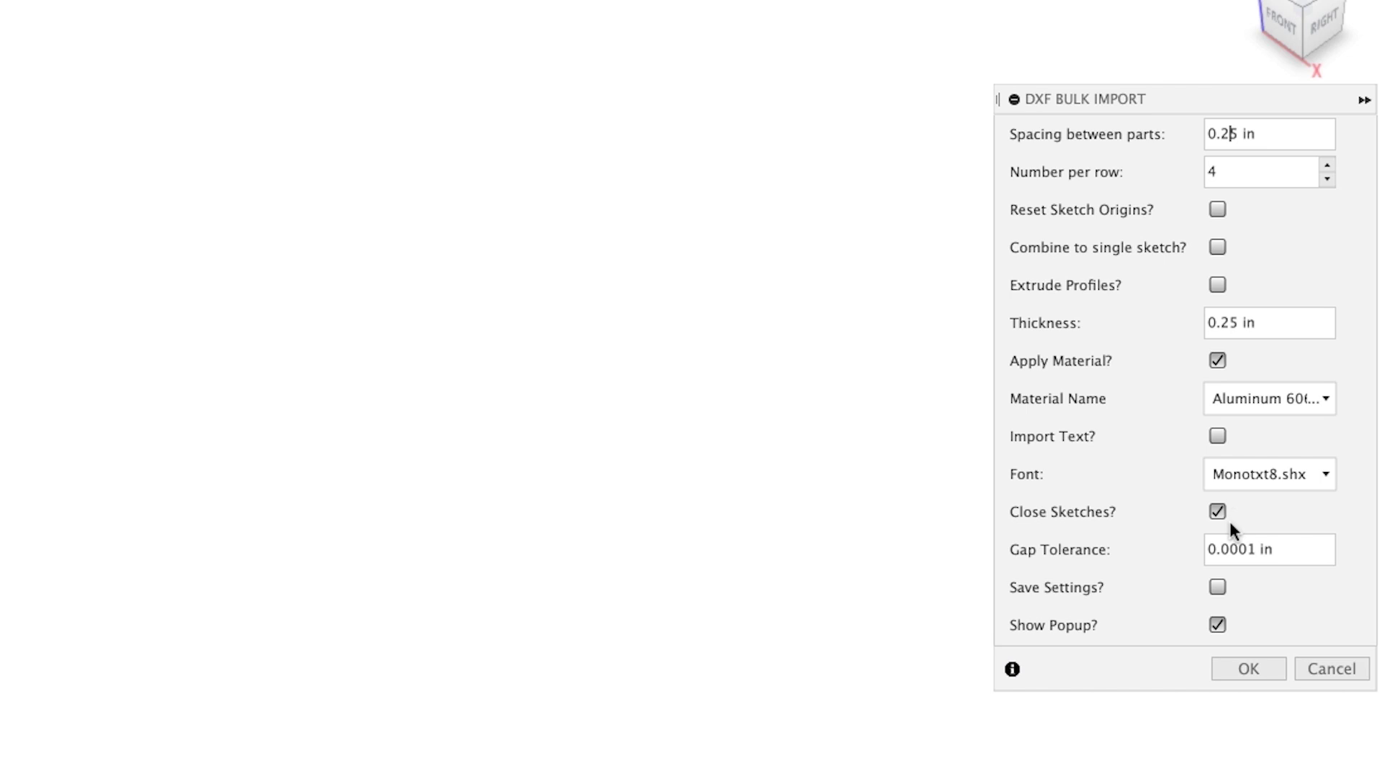
{"action": "left_click", "coordinate": [1253, 548]}
{"action": "left_click_drag", "start_coordinate": [1256, 549], "coordinate": [1240, 549]}
{"action": "type", "text": "5"}
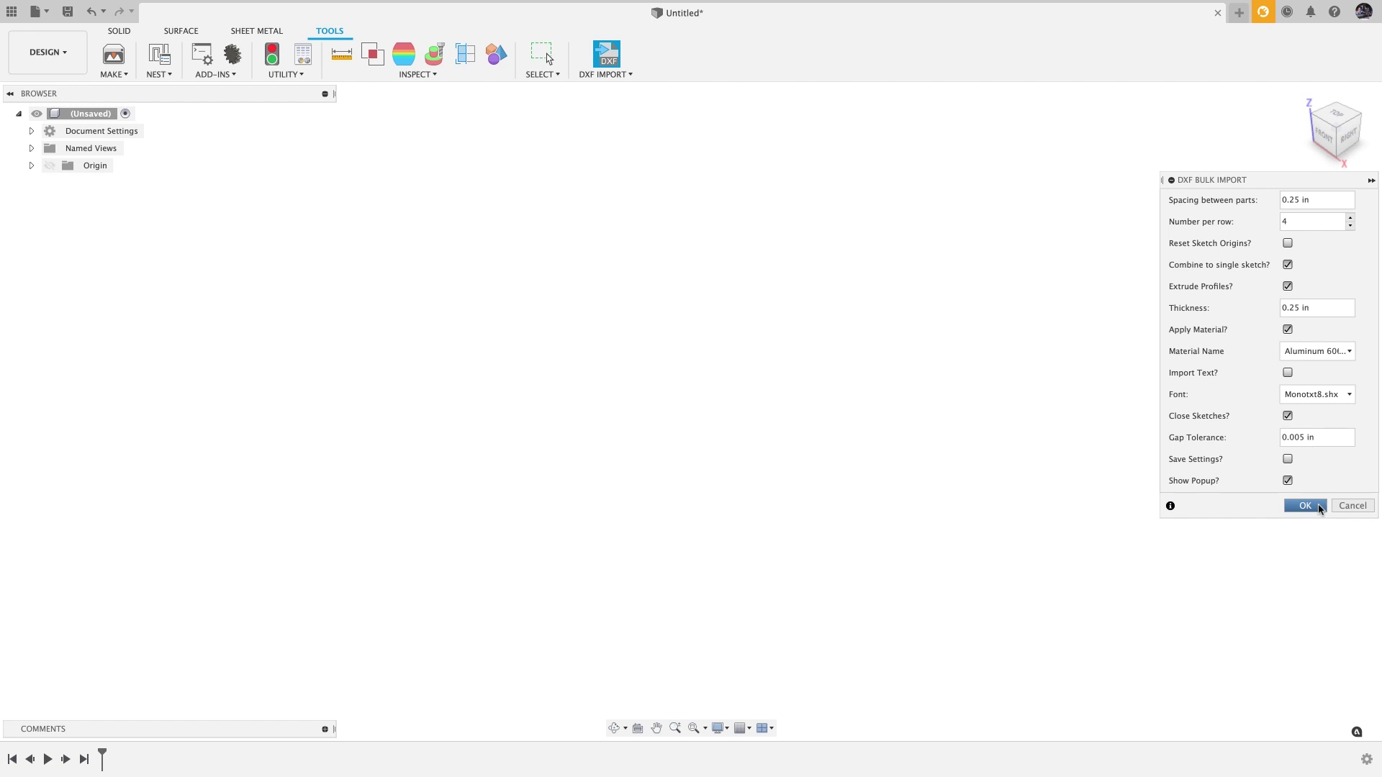
{"action": "left_click", "coordinate": [1319, 507]}
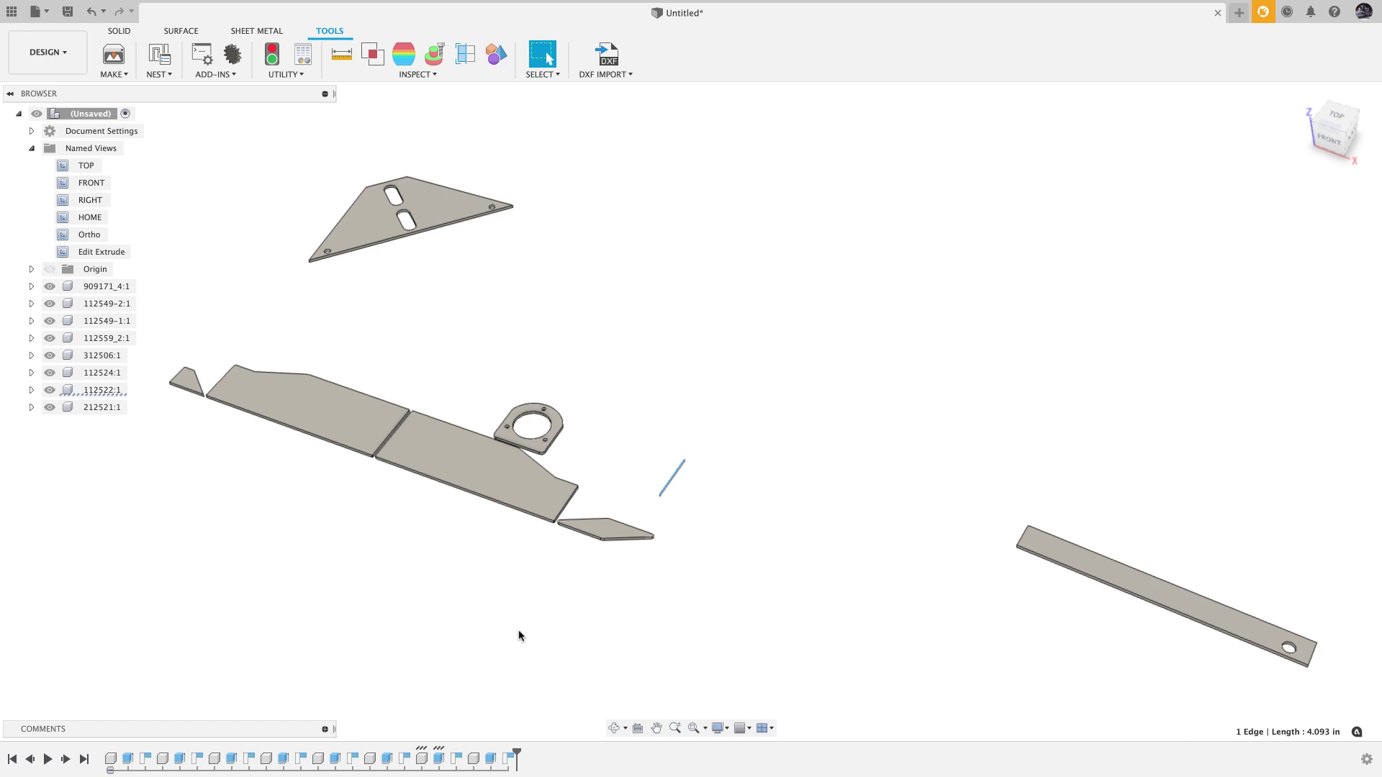
Step: Edit the last extrude to add the missing profiles of the large frame and long forked plates
{"action": "right_click", "coordinate": [440, 758]}
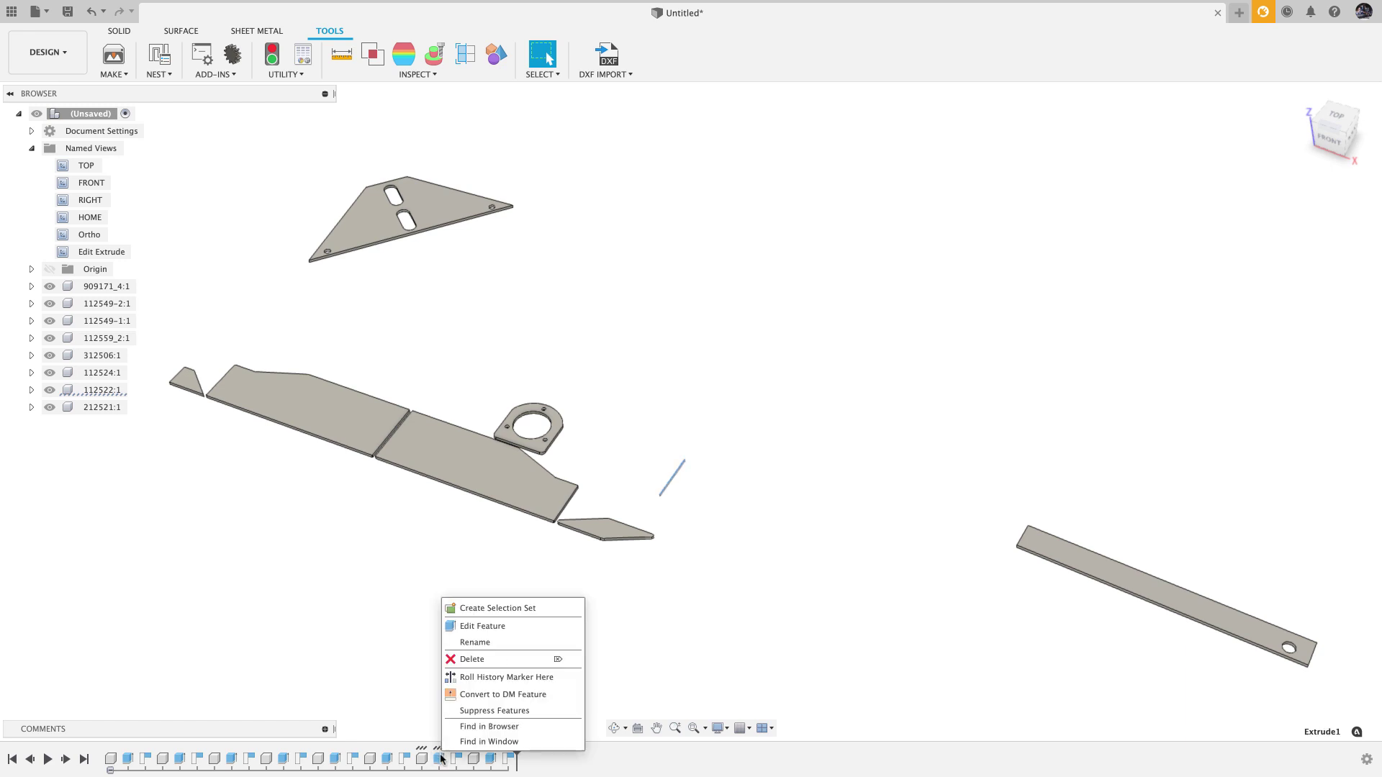
{"action": "left_click", "coordinate": [466, 625]}
{"action": "double_click", "coordinate": [115, 252]}
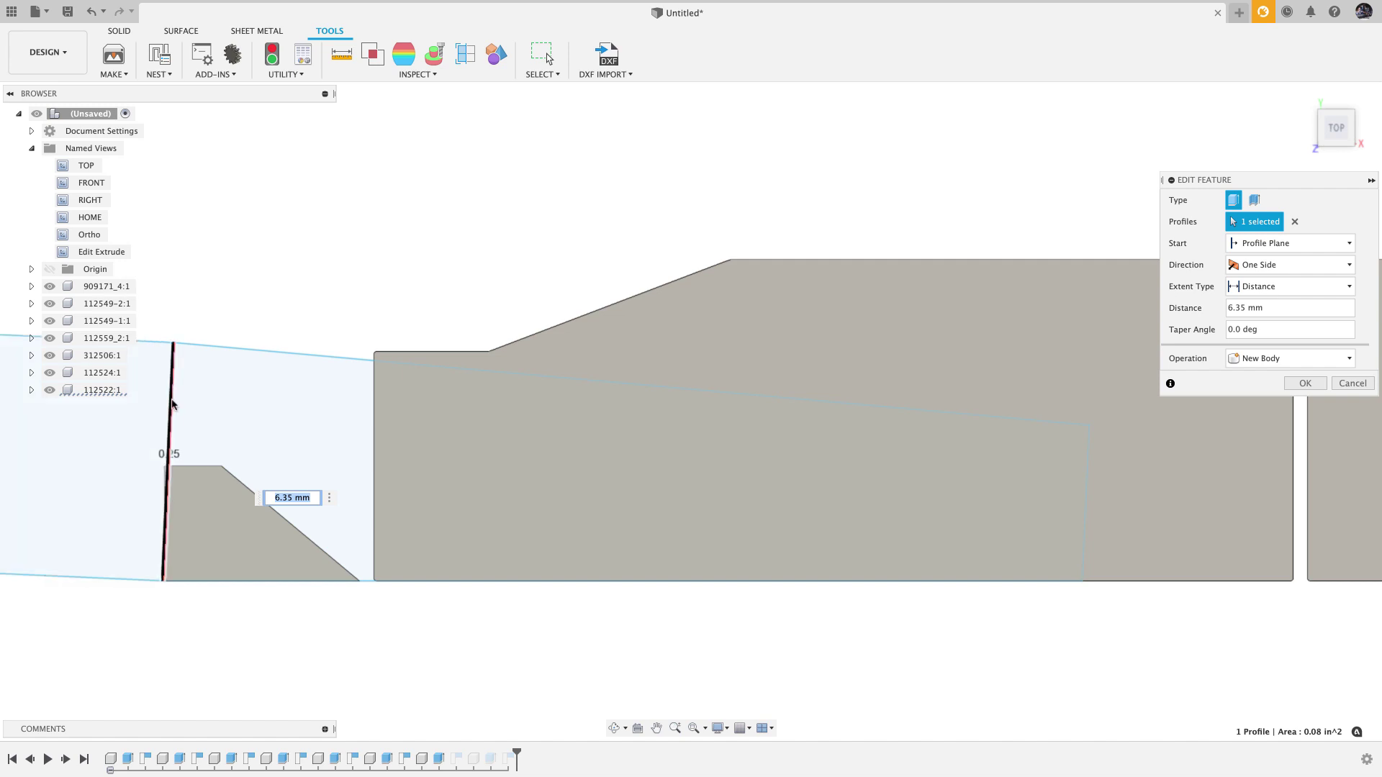
{"action": "left_click", "coordinate": [191, 399]}
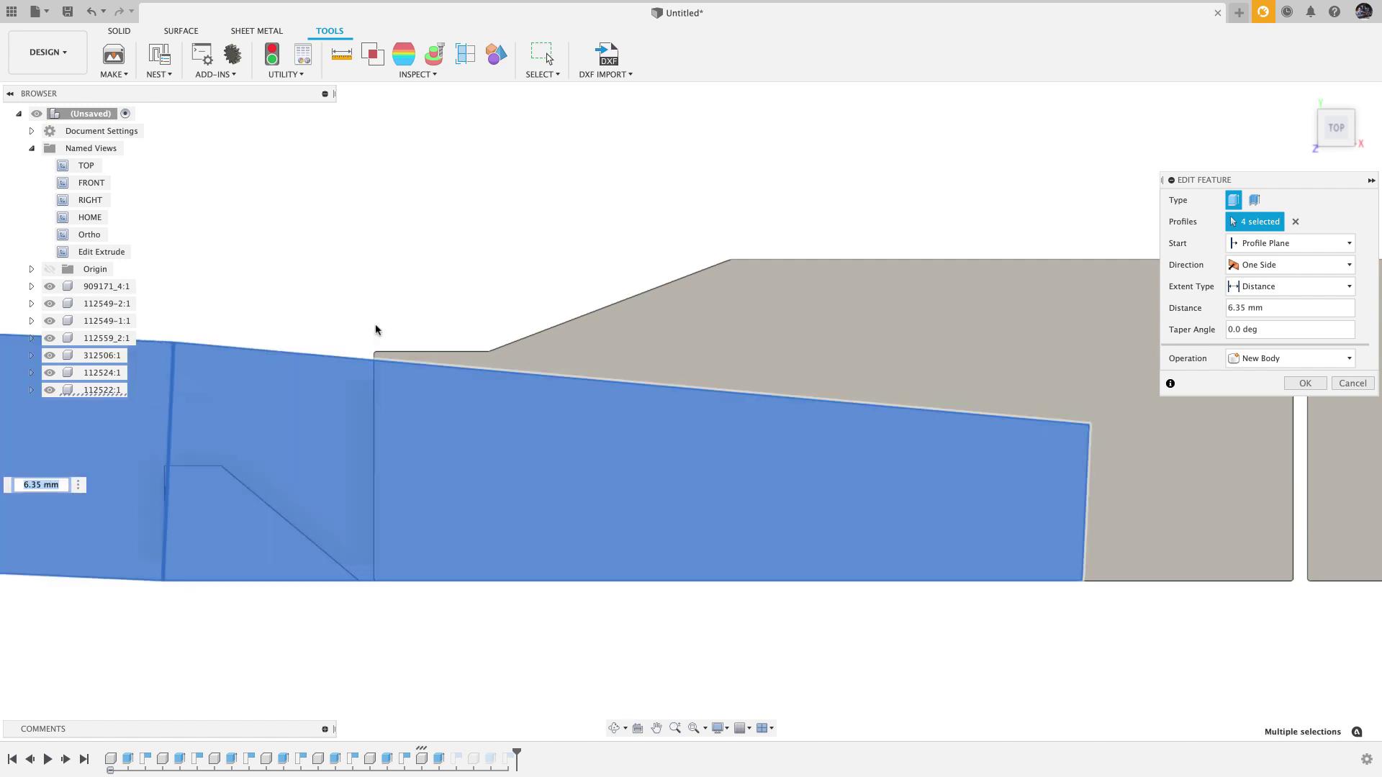
{"action": "left_click", "coordinate": [1303, 384]}
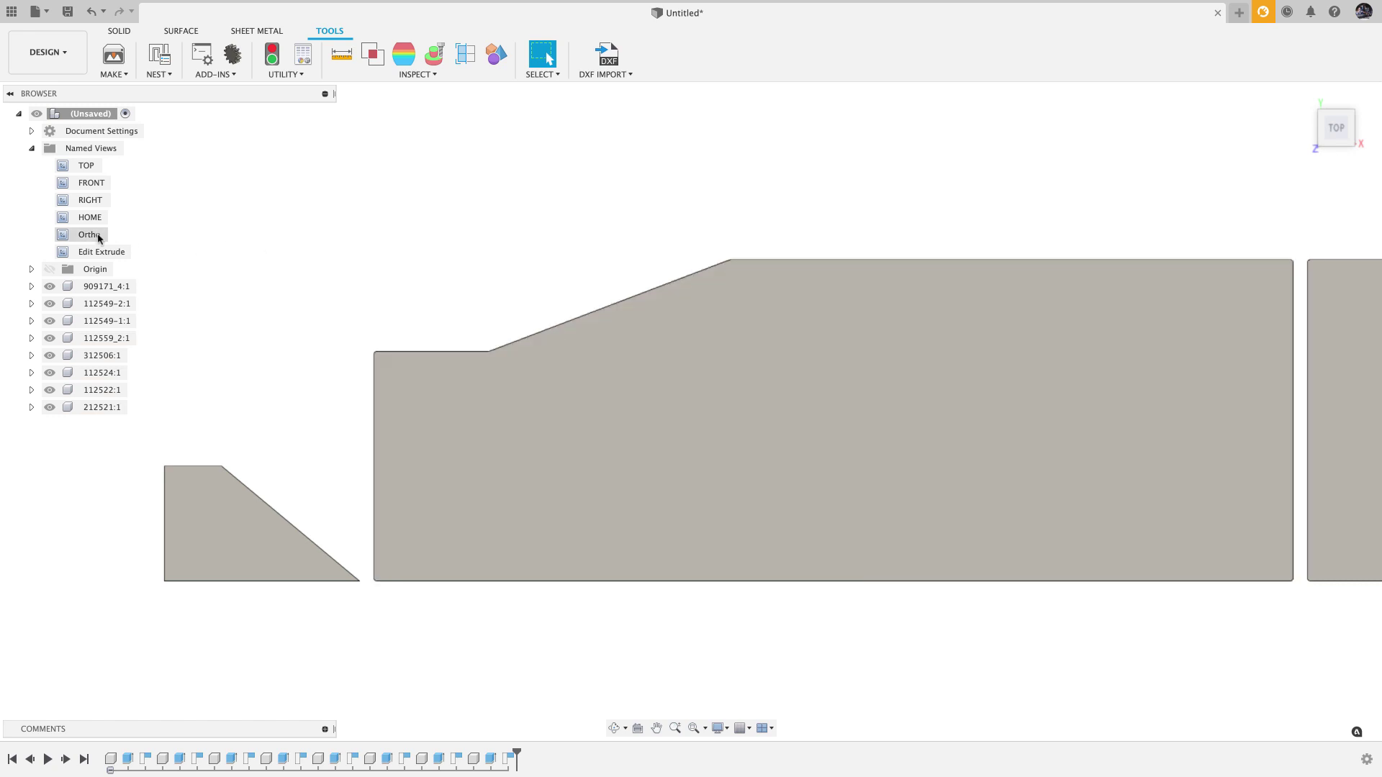
{"action": "double_click", "coordinate": [100, 236]}
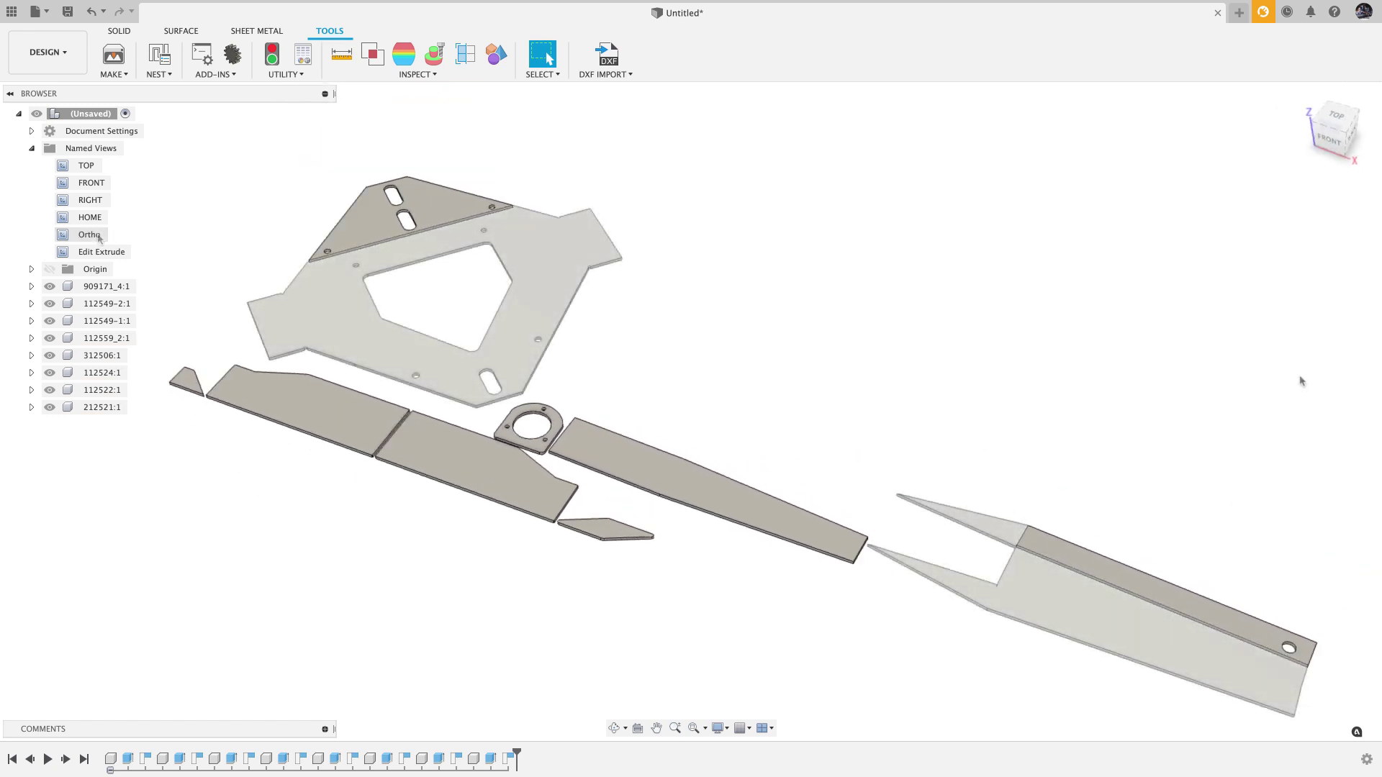
Step: Expand components 909171_4:1, 112549-2:1 and 112549-1:1 in the browser to show their bodies
{"action": "left_click", "coordinate": [32, 286]}
{"action": "left_click", "coordinate": [44, 321]}
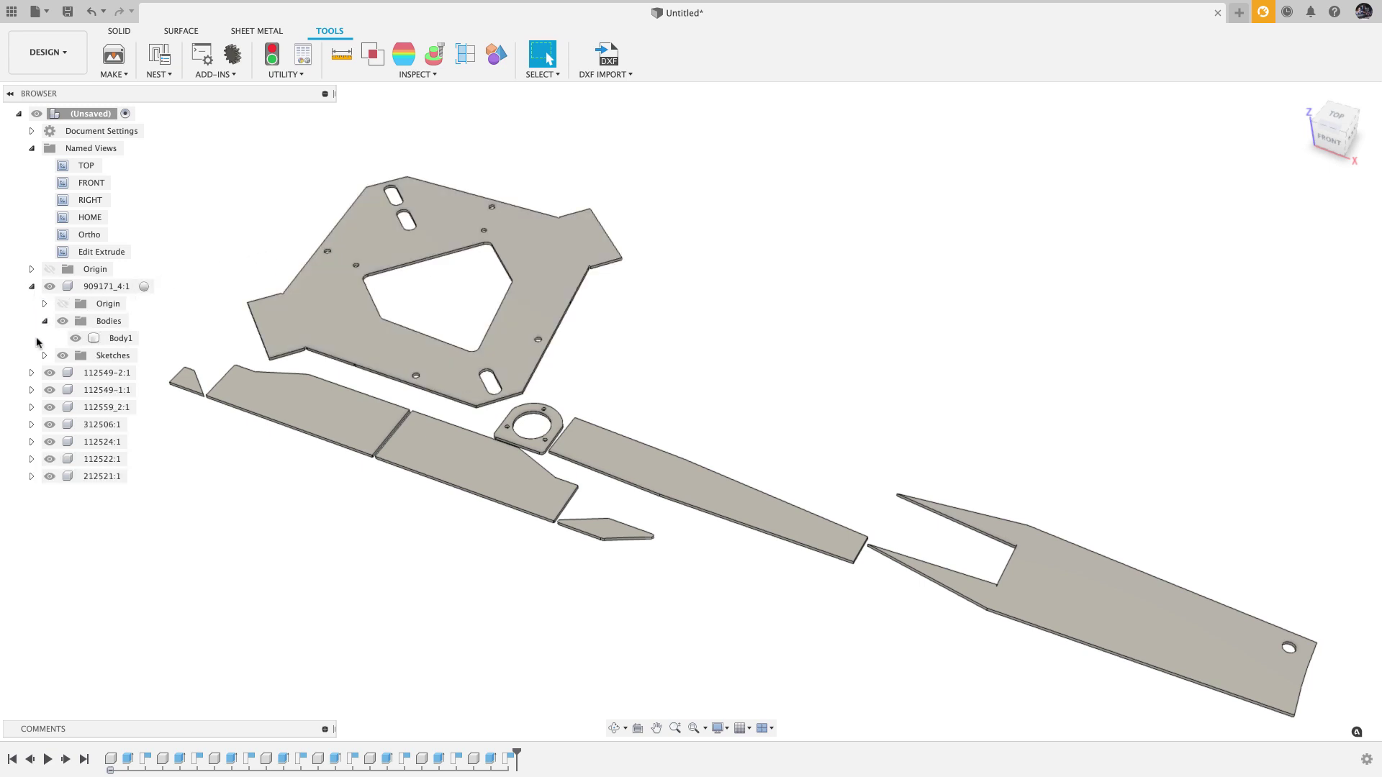
{"action": "left_click", "coordinate": [32, 373]}
{"action": "left_click", "coordinate": [44, 408]}
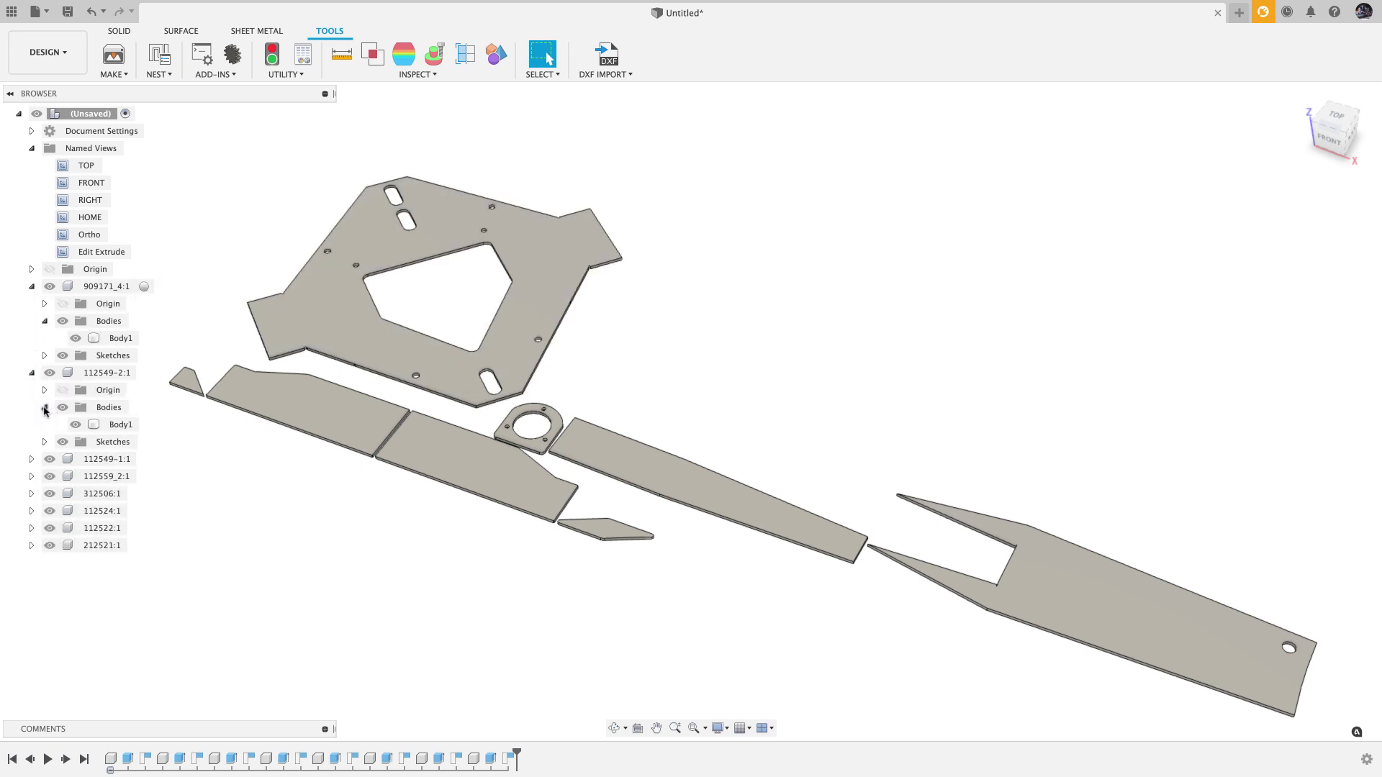
{"action": "left_click", "coordinate": [32, 460]}
{"action": "left_click", "coordinate": [45, 494]}
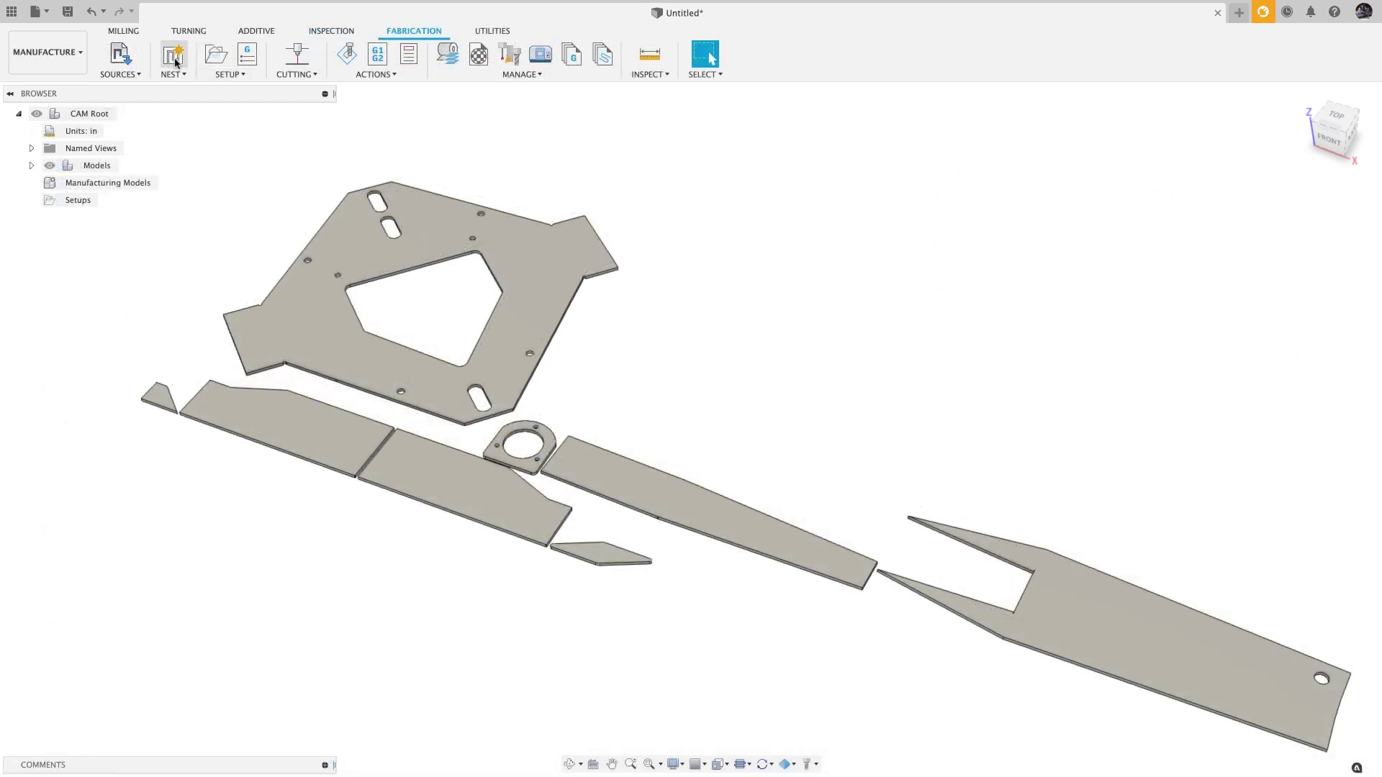
Step: Create a nest study of the plates on aluminum sheets, reviewing Shape, Packaging, Parameters and Output
{"action": "left_click", "coordinate": [175, 57]}
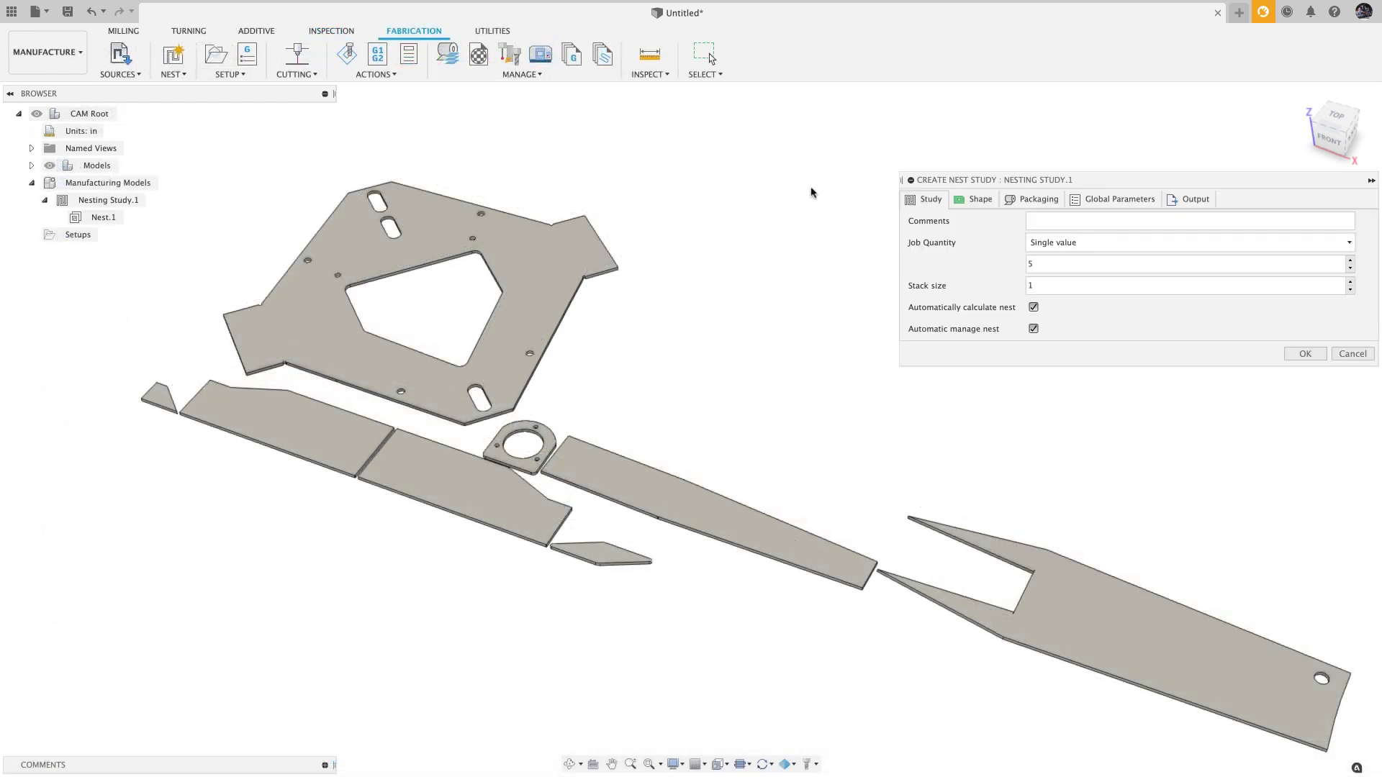
{"action": "left_click", "coordinate": [975, 199]}
{"action": "mouse_move", "coordinate": [1000, 260]}
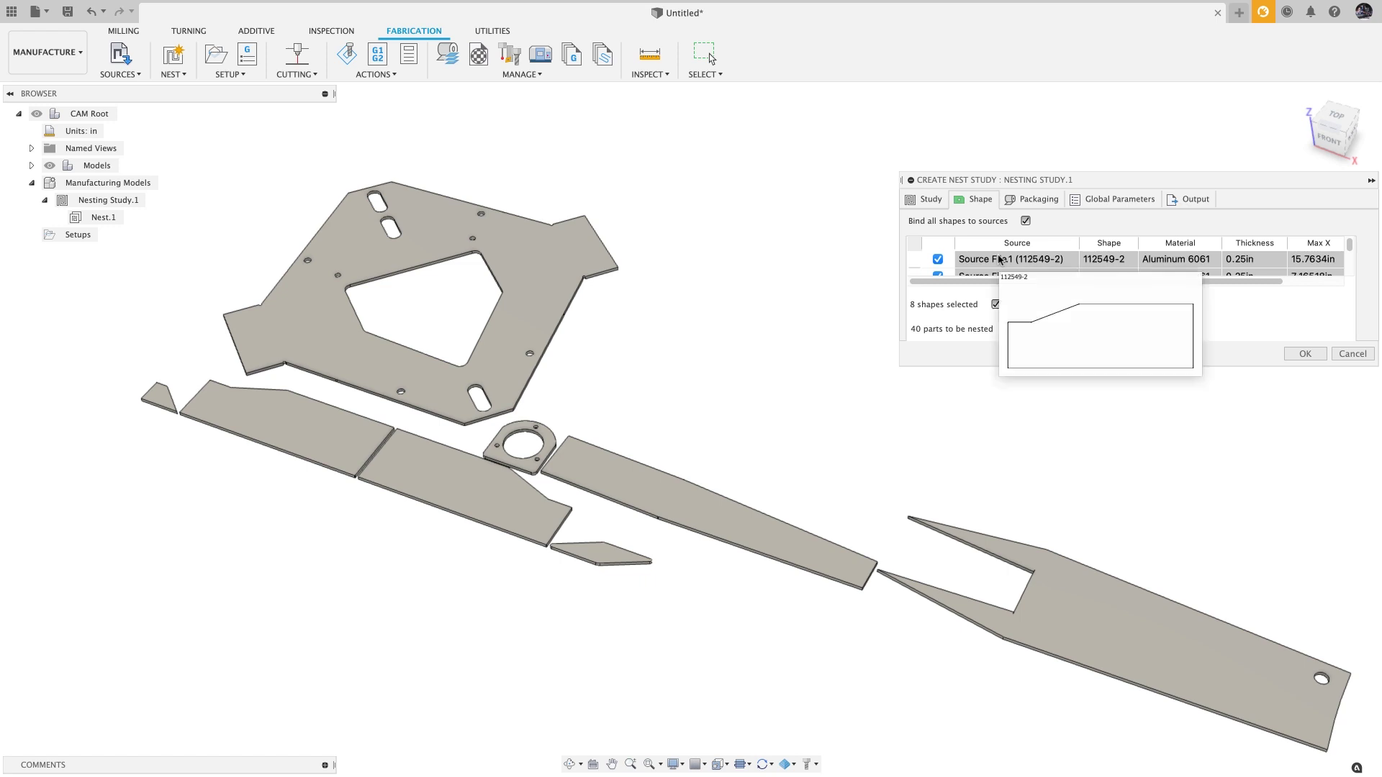
{"action": "left_click", "coordinate": [1025, 201]}
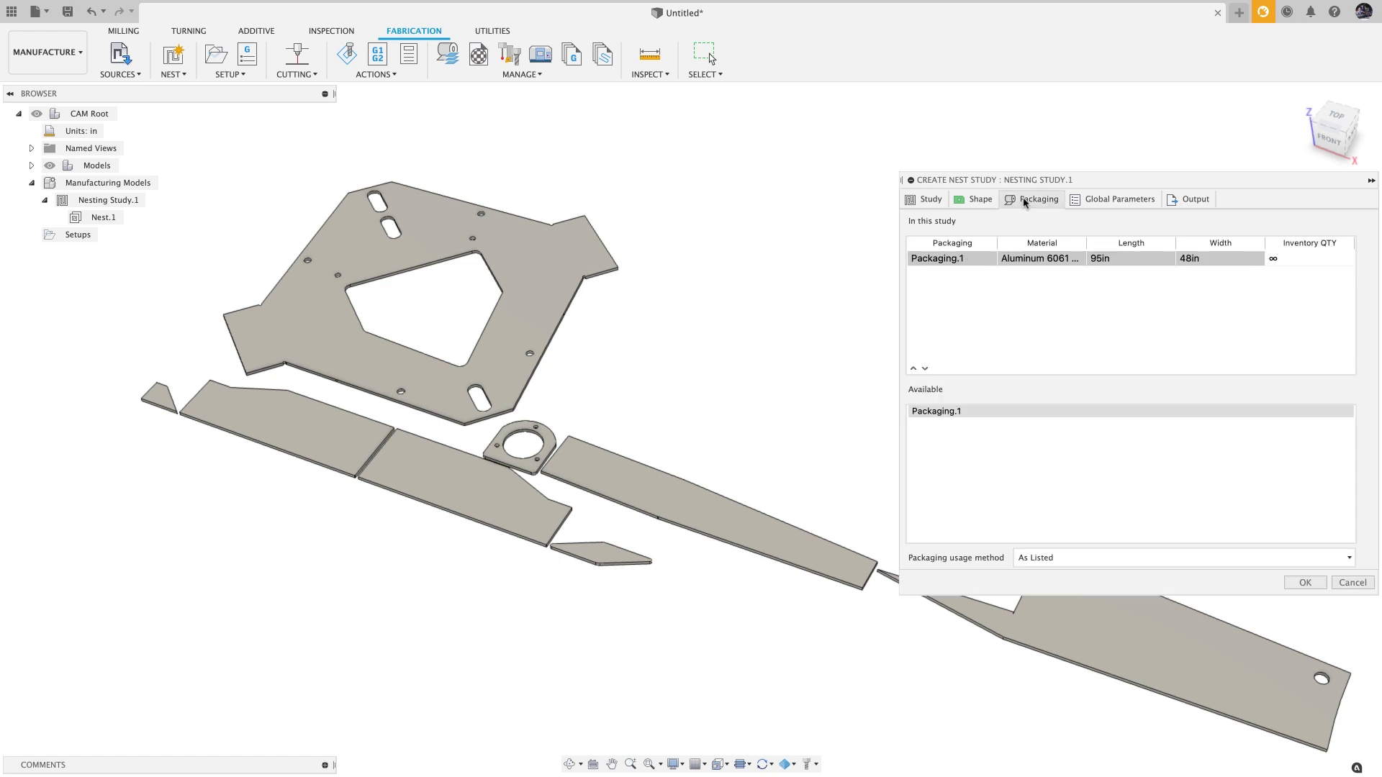
{"action": "left_click", "coordinate": [1144, 201]}
{"action": "left_click", "coordinate": [1192, 200]}
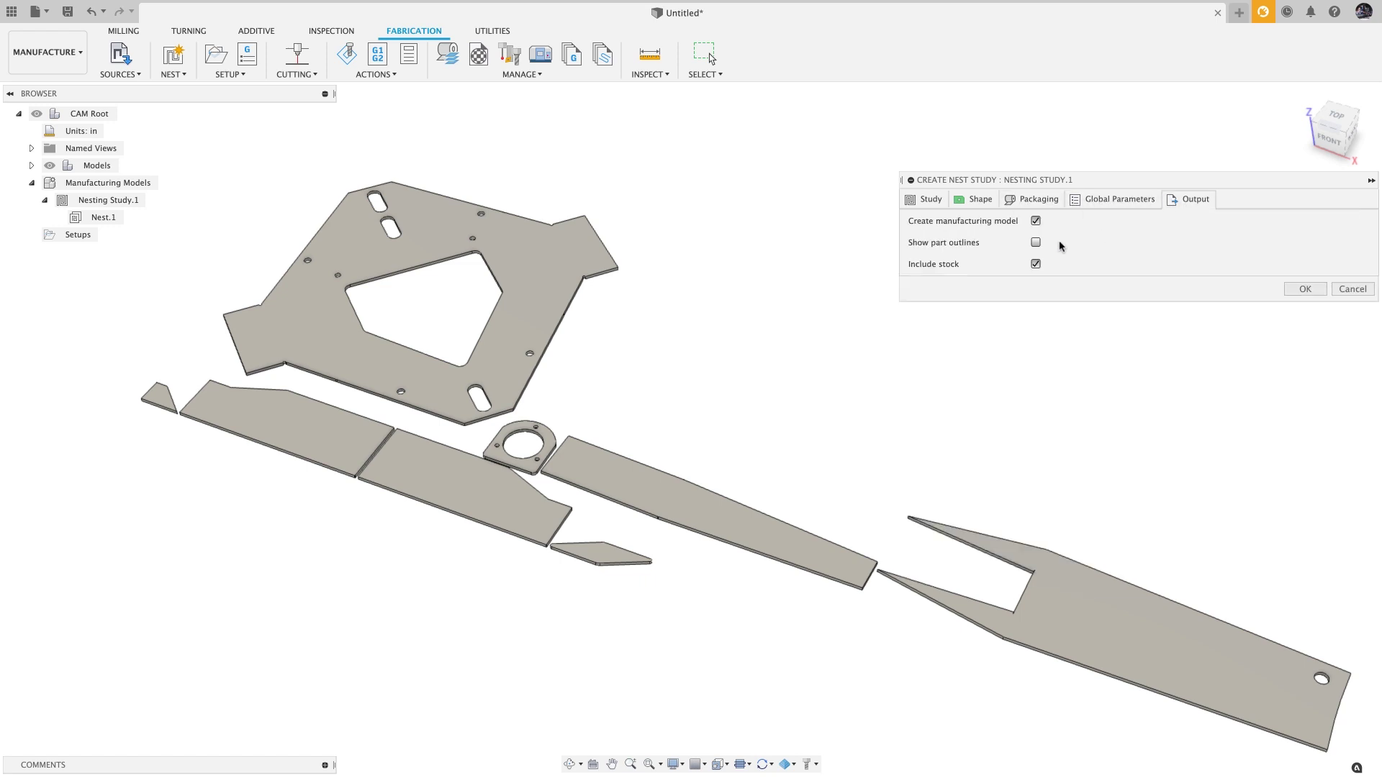
{"action": "left_click", "coordinate": [1305, 289]}
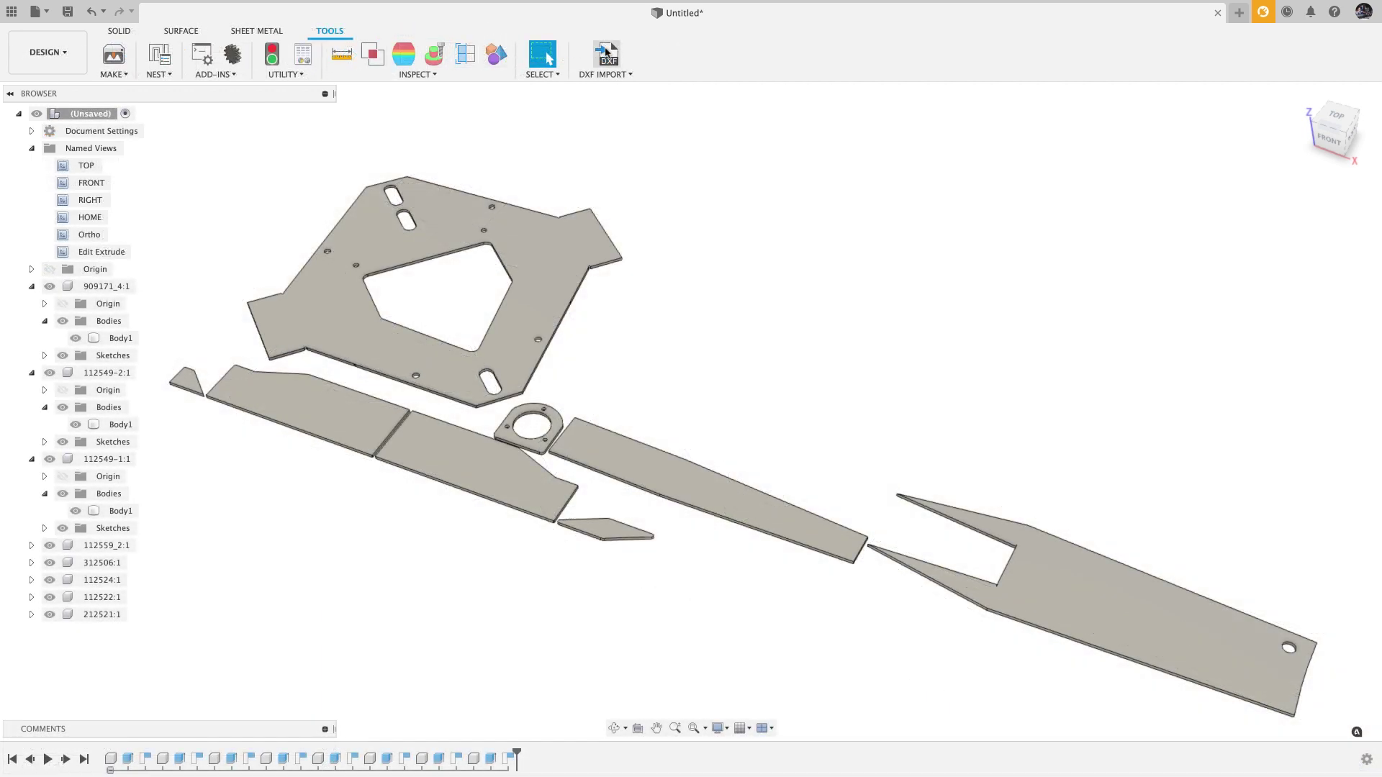
Step: Start a DXF bulk import and select p10.nc.dxf through p17.nc.dxf
{"action": "left_click", "coordinate": [606, 52]}
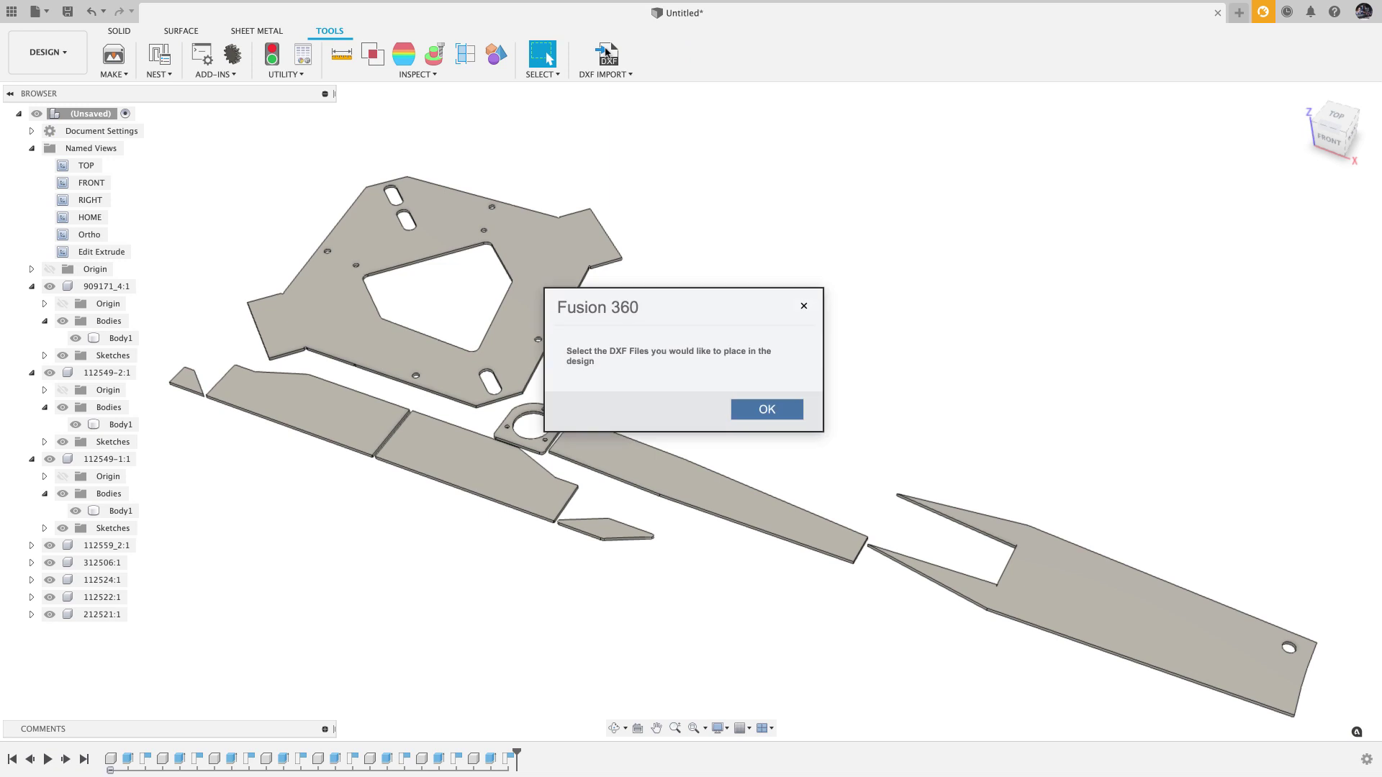
{"action": "left_click", "coordinate": [756, 408]}
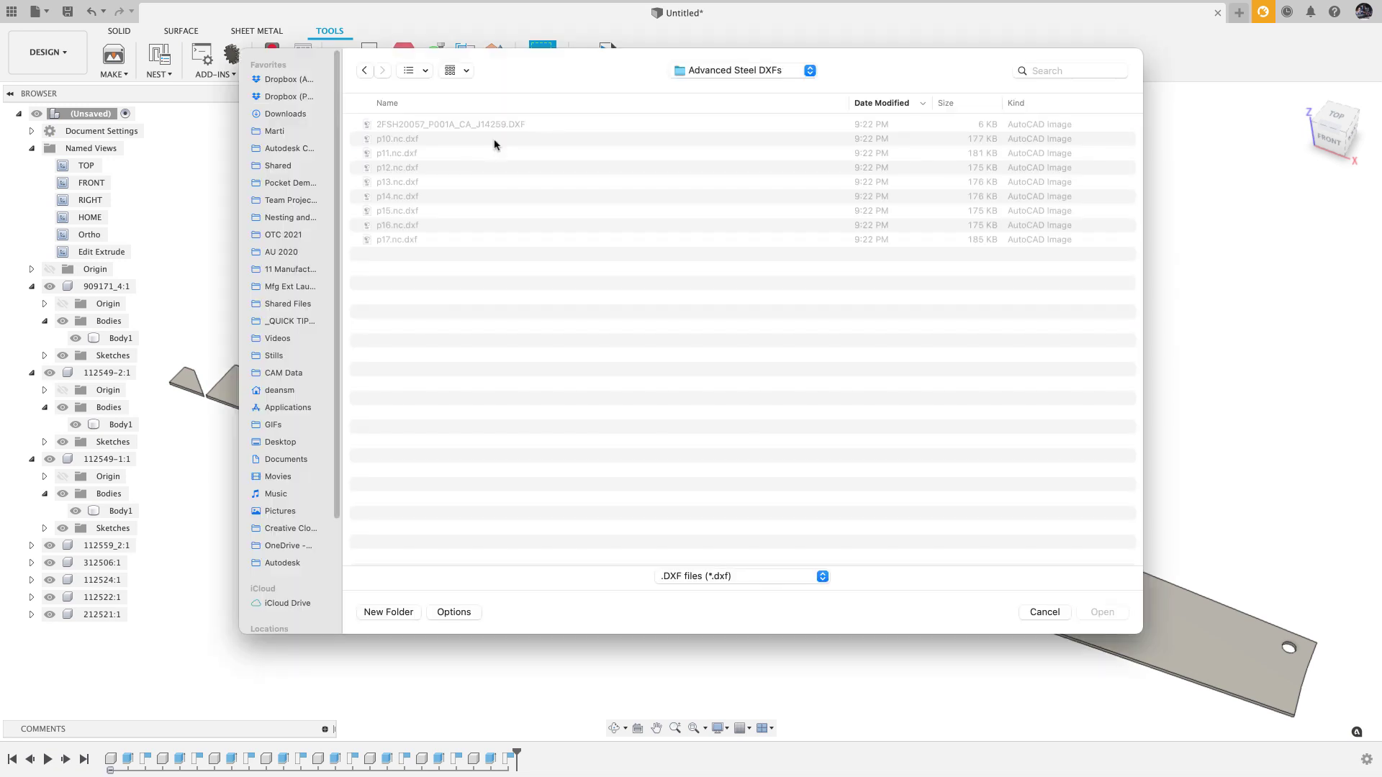
{"action": "left_click", "coordinate": [493, 142]}
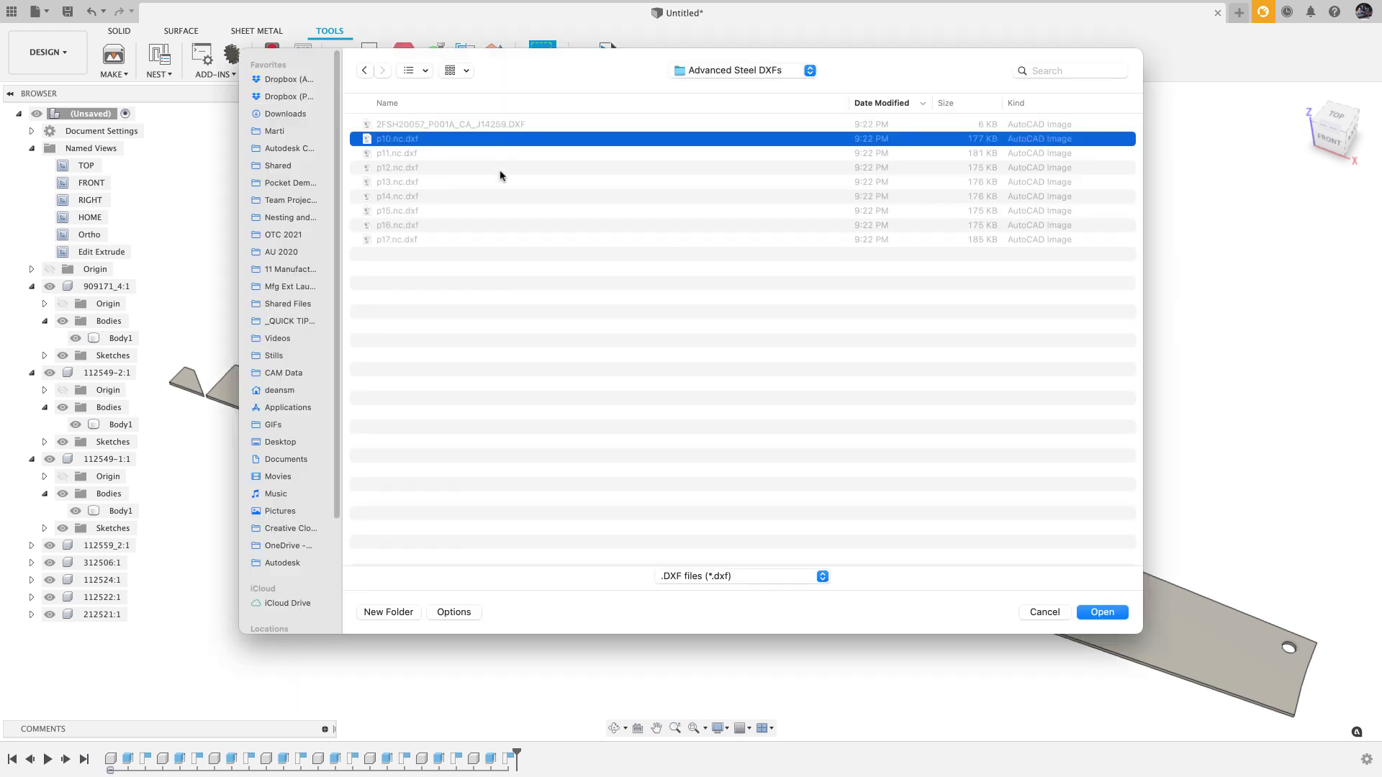
{"action": "left_click", "coordinate": [508, 239], "text": "shift"}
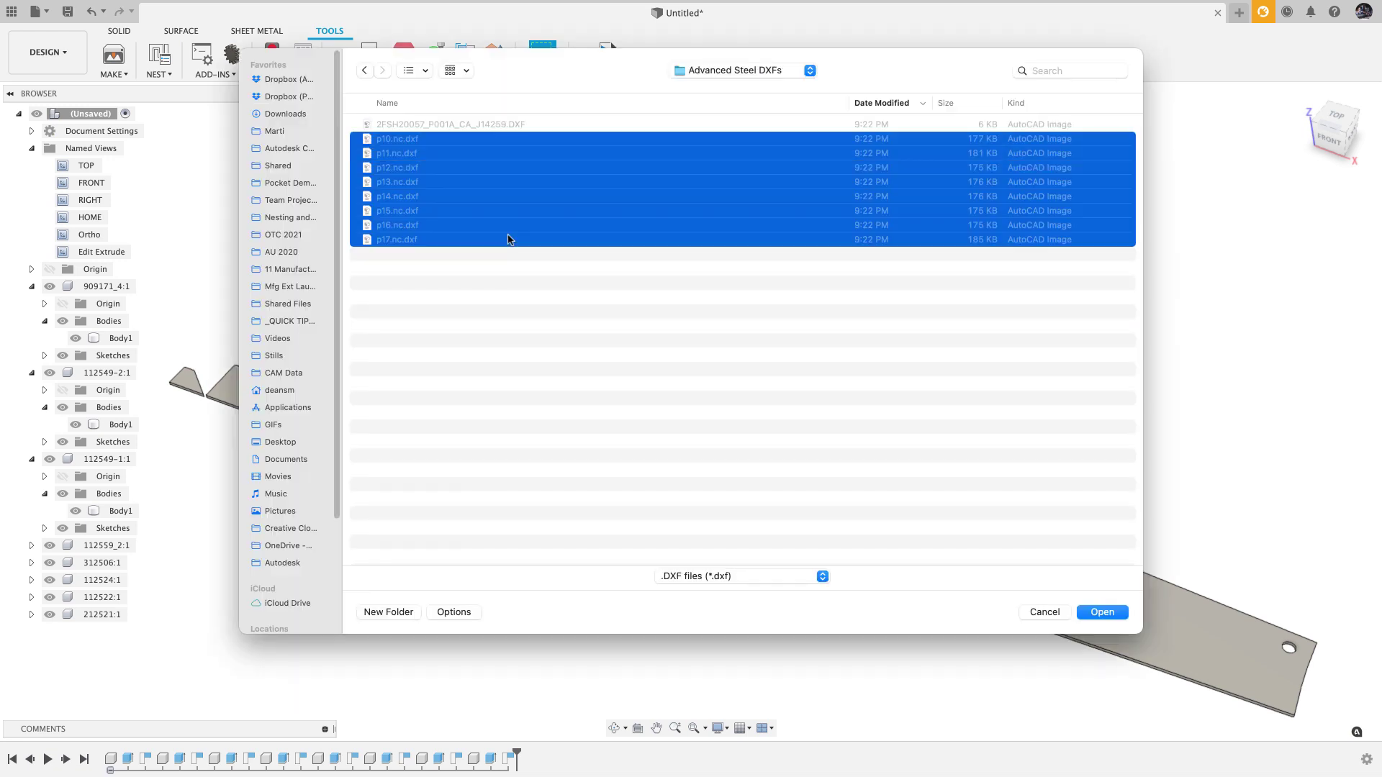
{"action": "left_click", "coordinate": [1091, 614]}
Step: Enable Import Text? with the Monotxt8.shx font
{"action": "left_click", "coordinate": [1288, 372]}
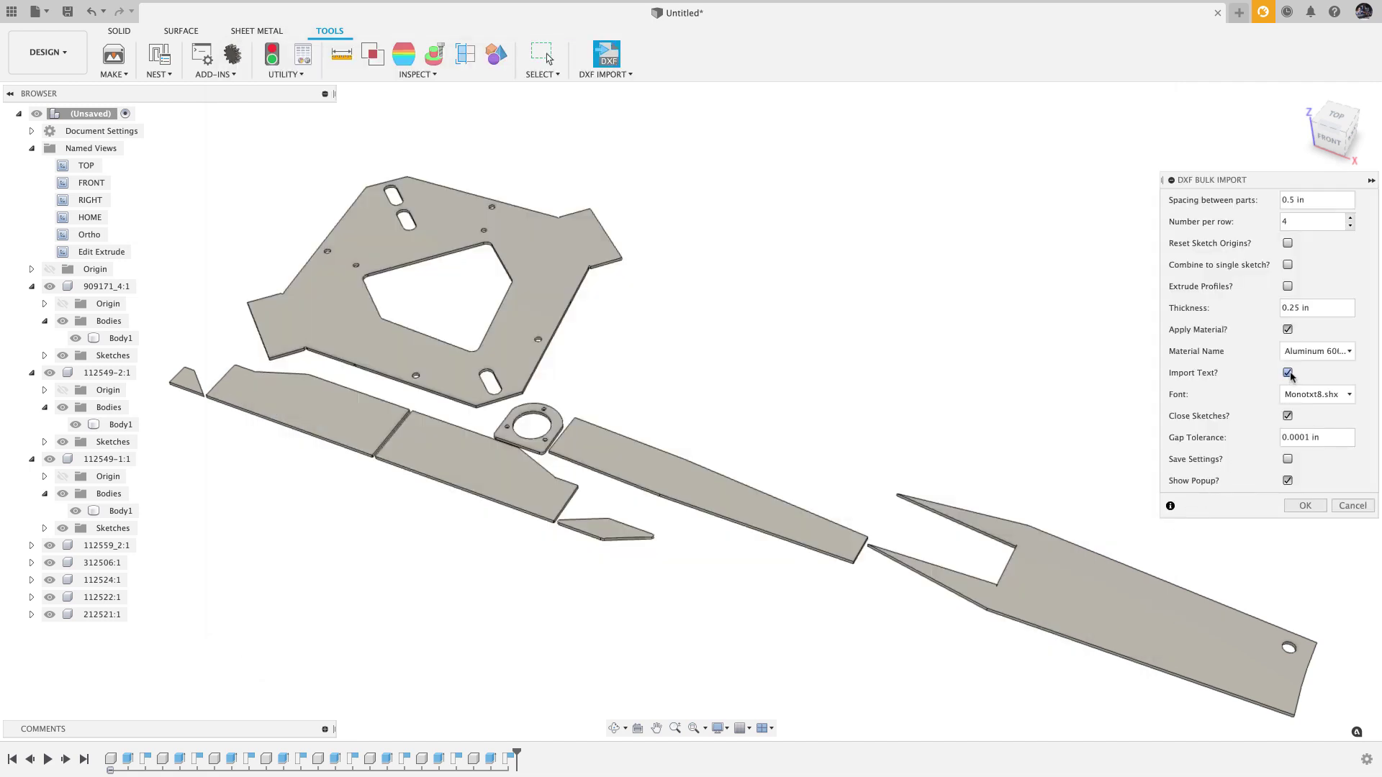
{"action": "left_click", "coordinate": [1317, 396]}
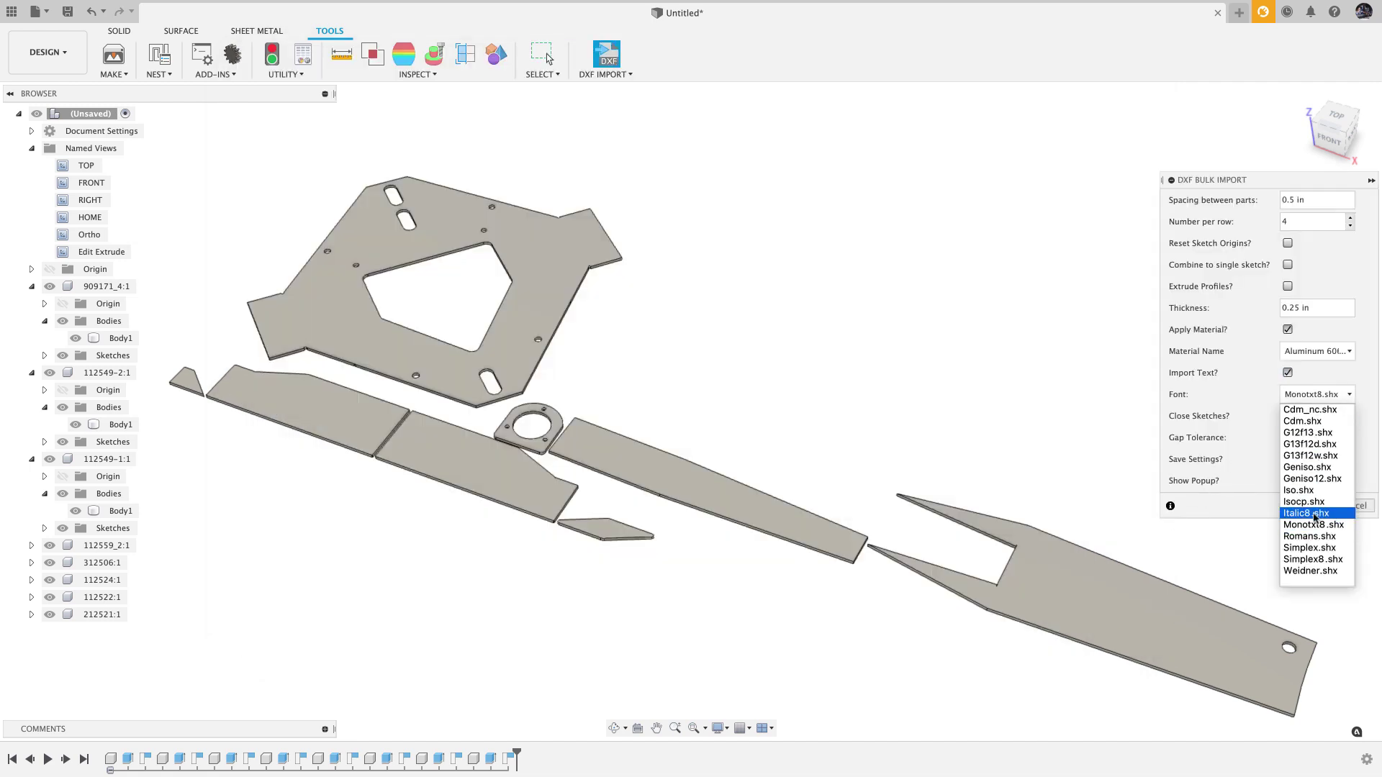
{"action": "left_click", "coordinate": [1314, 526]}
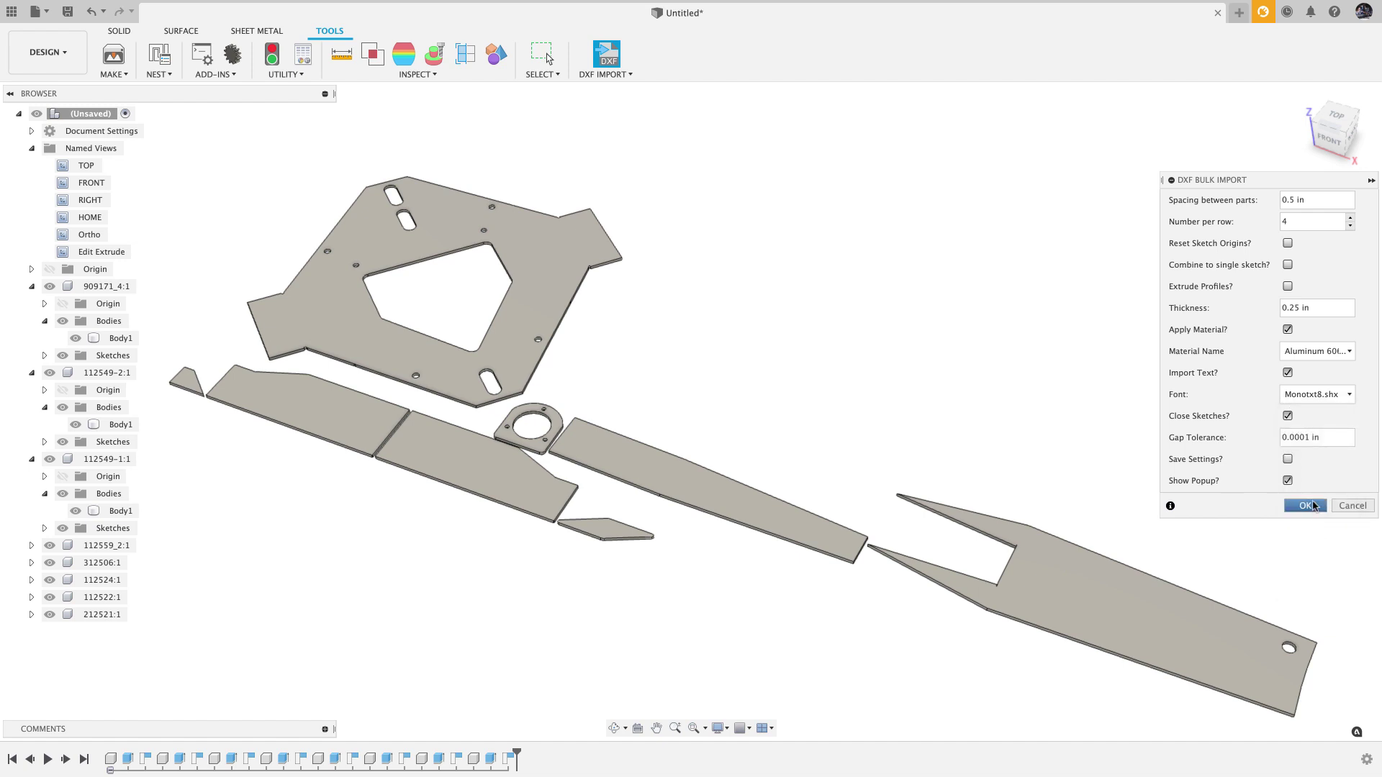
Step: Run the bulk import and expand p10.nc:1 to show its sketches
{"action": "left_click", "coordinate": [1306, 506]}
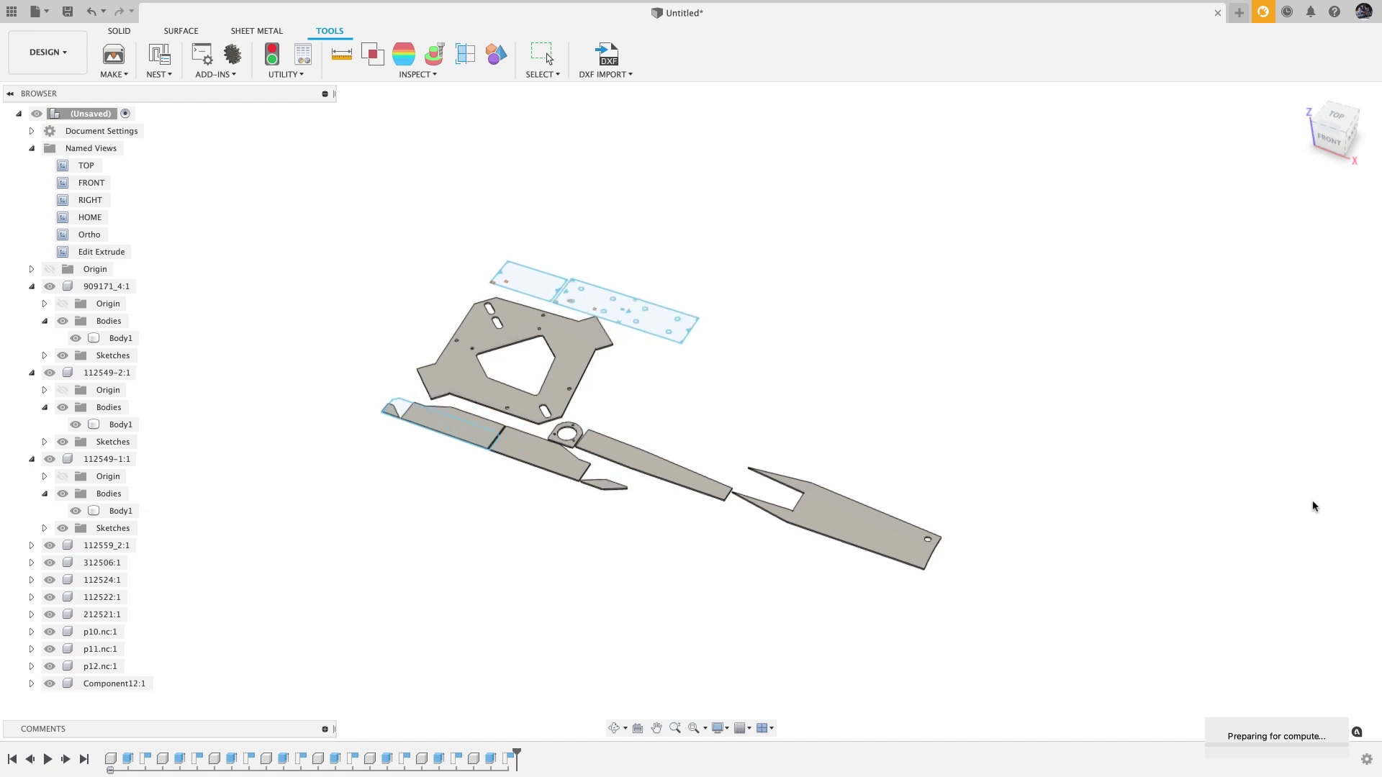
{"action": "left_click", "coordinate": [31, 425]}
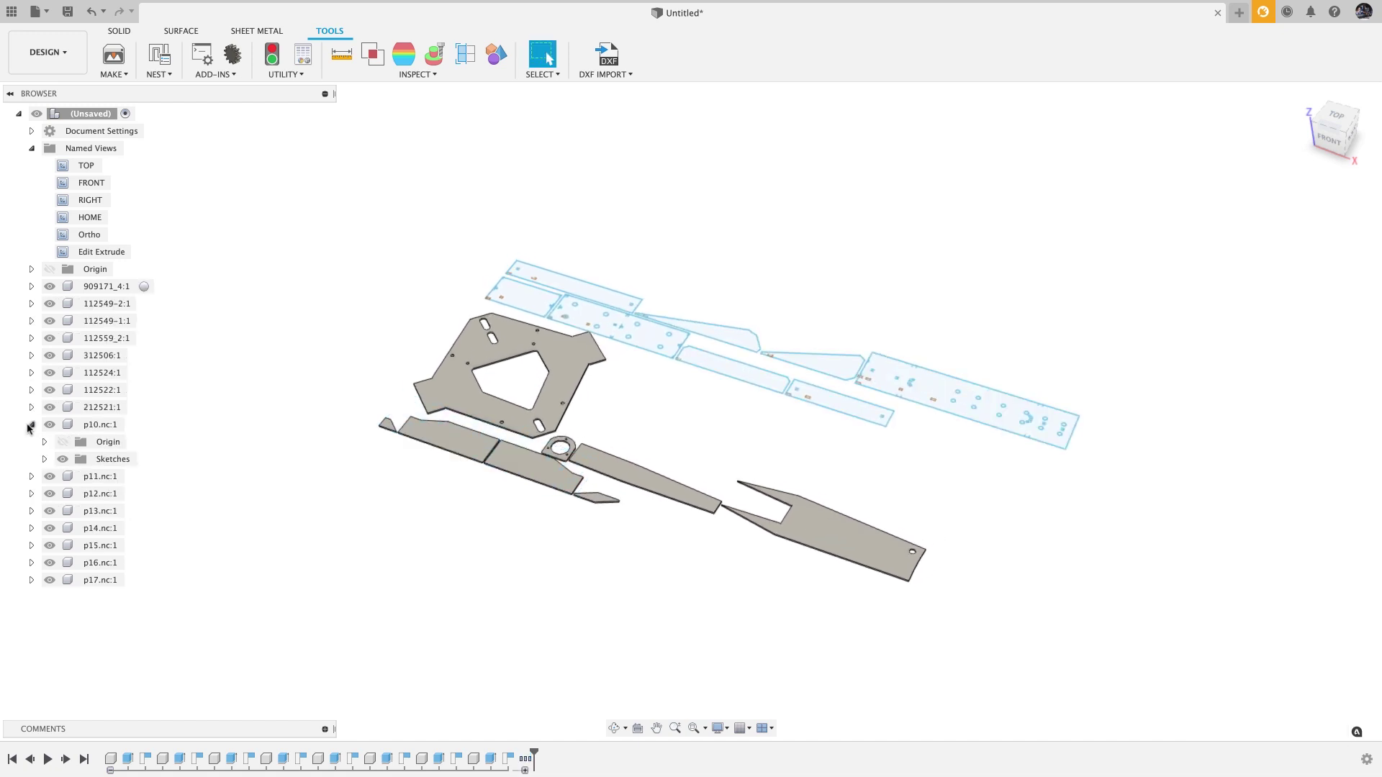
{"action": "left_click", "coordinate": [44, 460]}
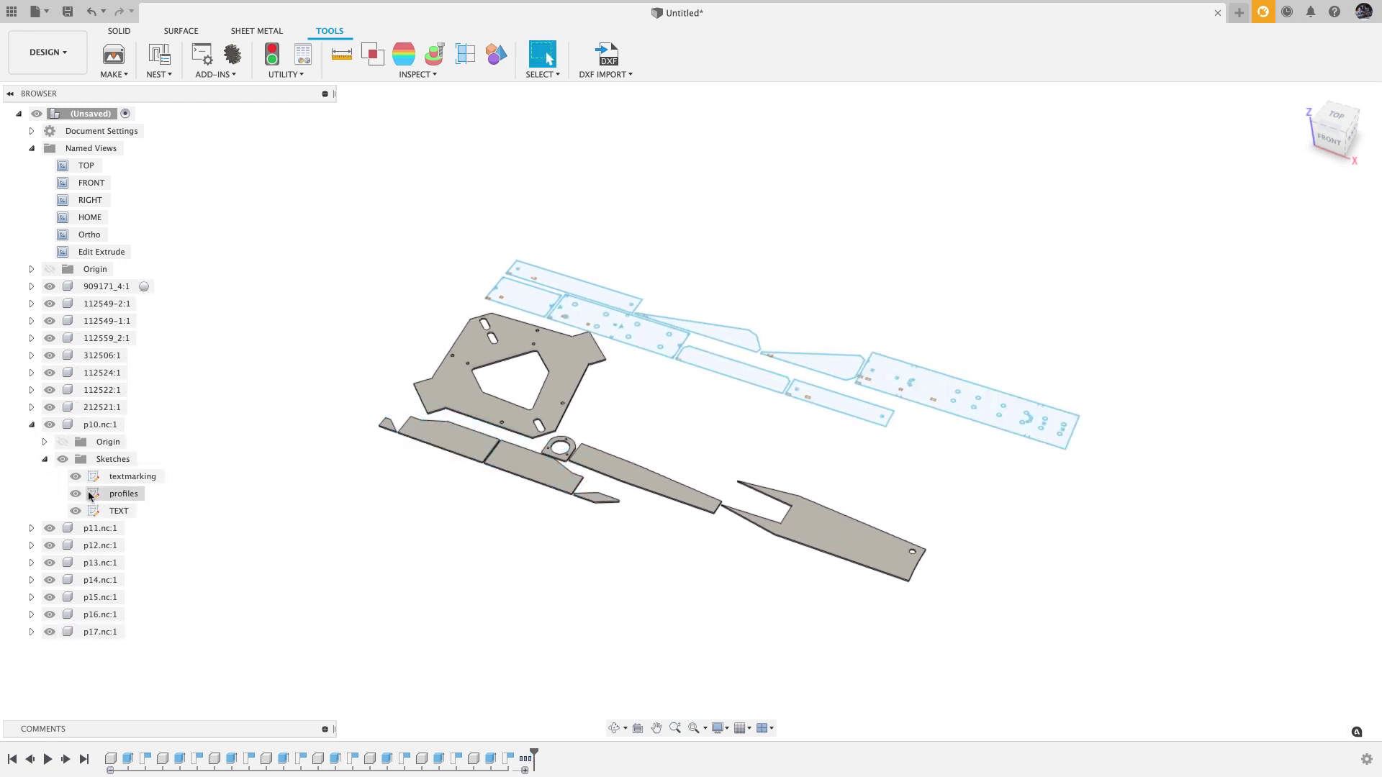
Step: Edit the TEXT sketch, changing the B5 label to 'NEW PART NUM'
{"action": "right_click", "coordinate": [113, 512]}
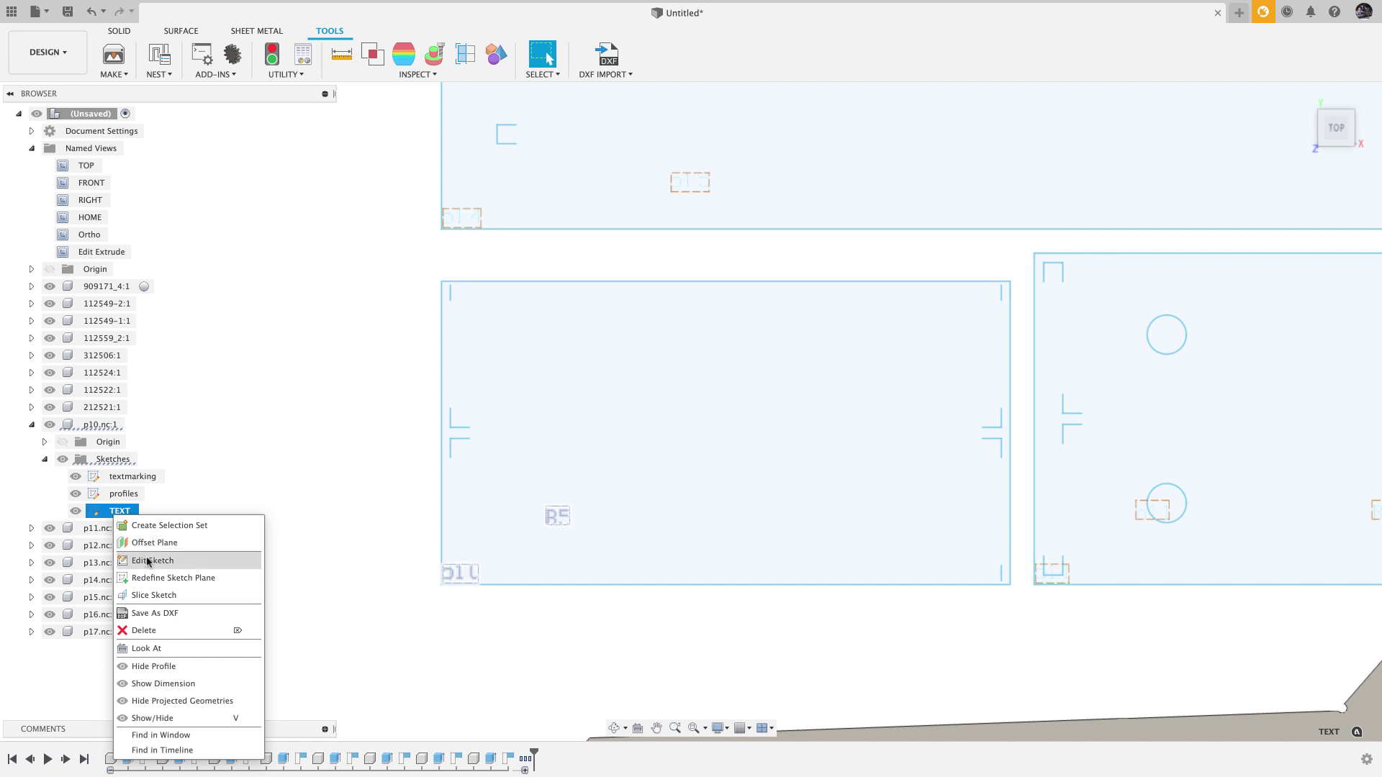
{"action": "left_click", "coordinate": [149, 561]}
{"action": "double_click", "coordinate": [700, 434]}
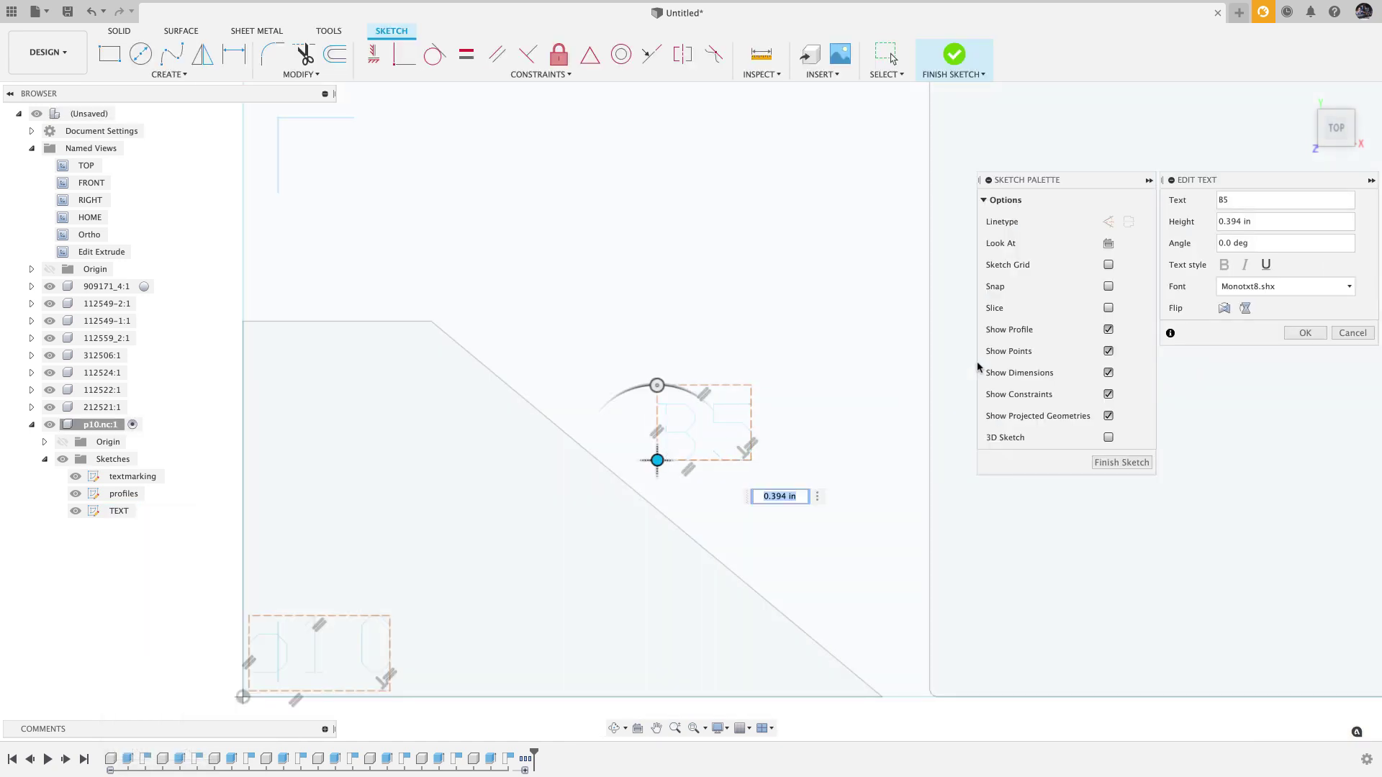
{"action": "left_click_drag", "start_coordinate": [1244, 199], "coordinate": [1205, 201]}
{"action": "type", "text": "NEW PART N"}
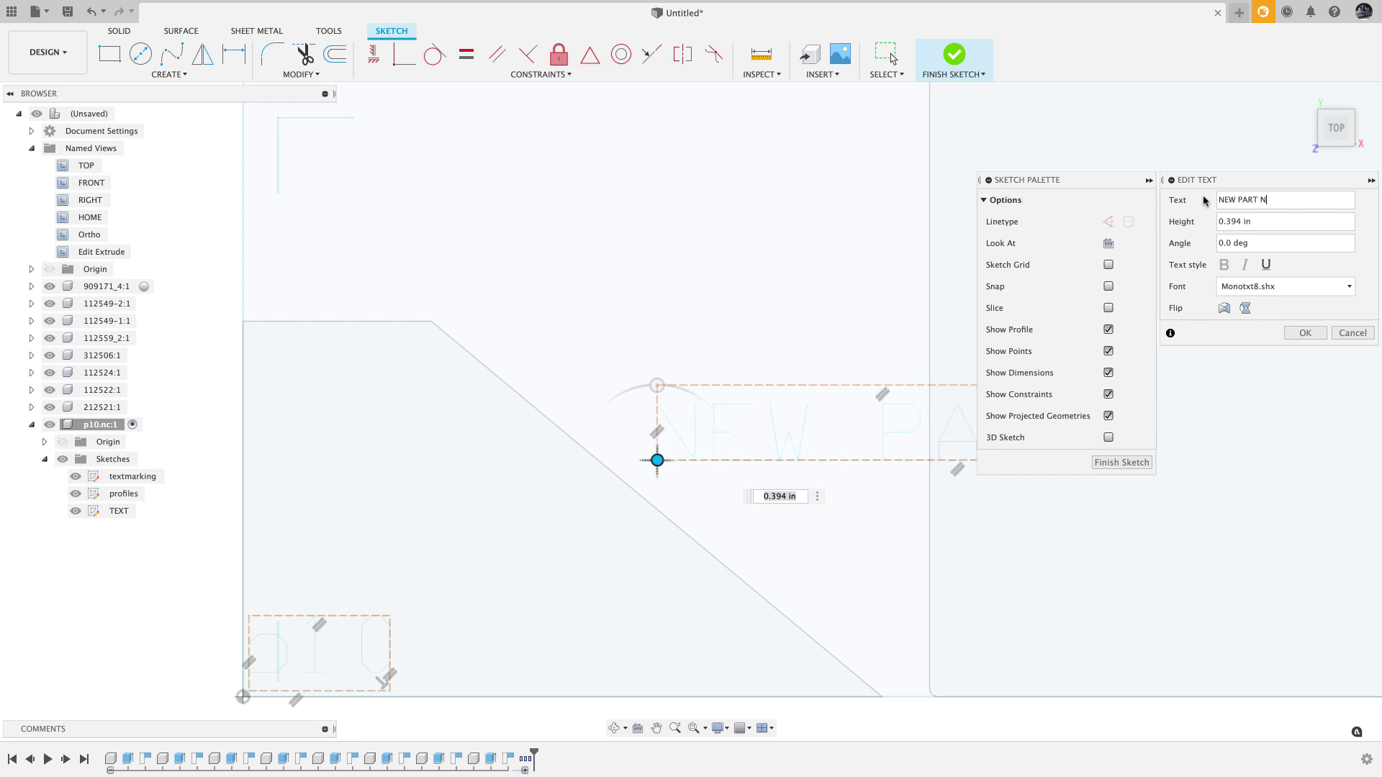
{"action": "type", "text": "UM"}
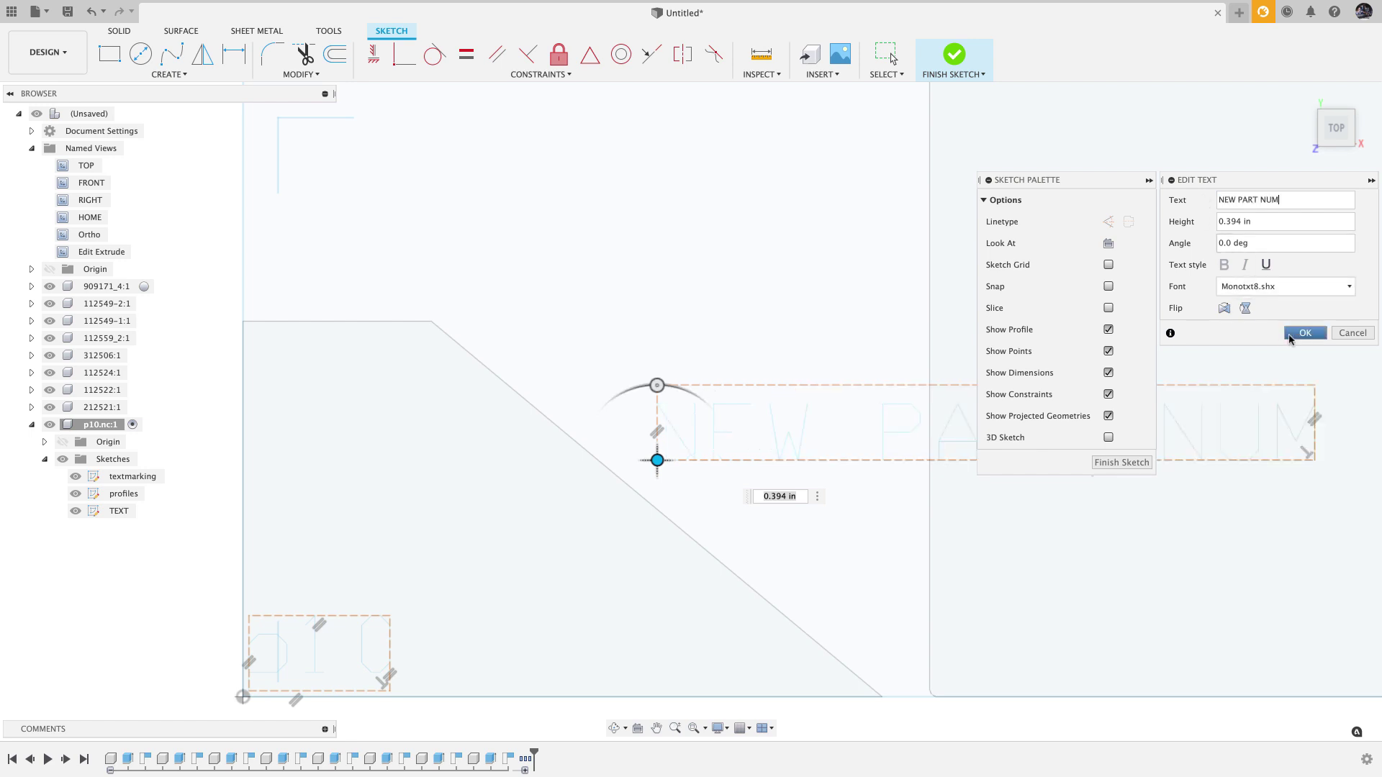
{"action": "left_click", "coordinate": [1305, 332]}
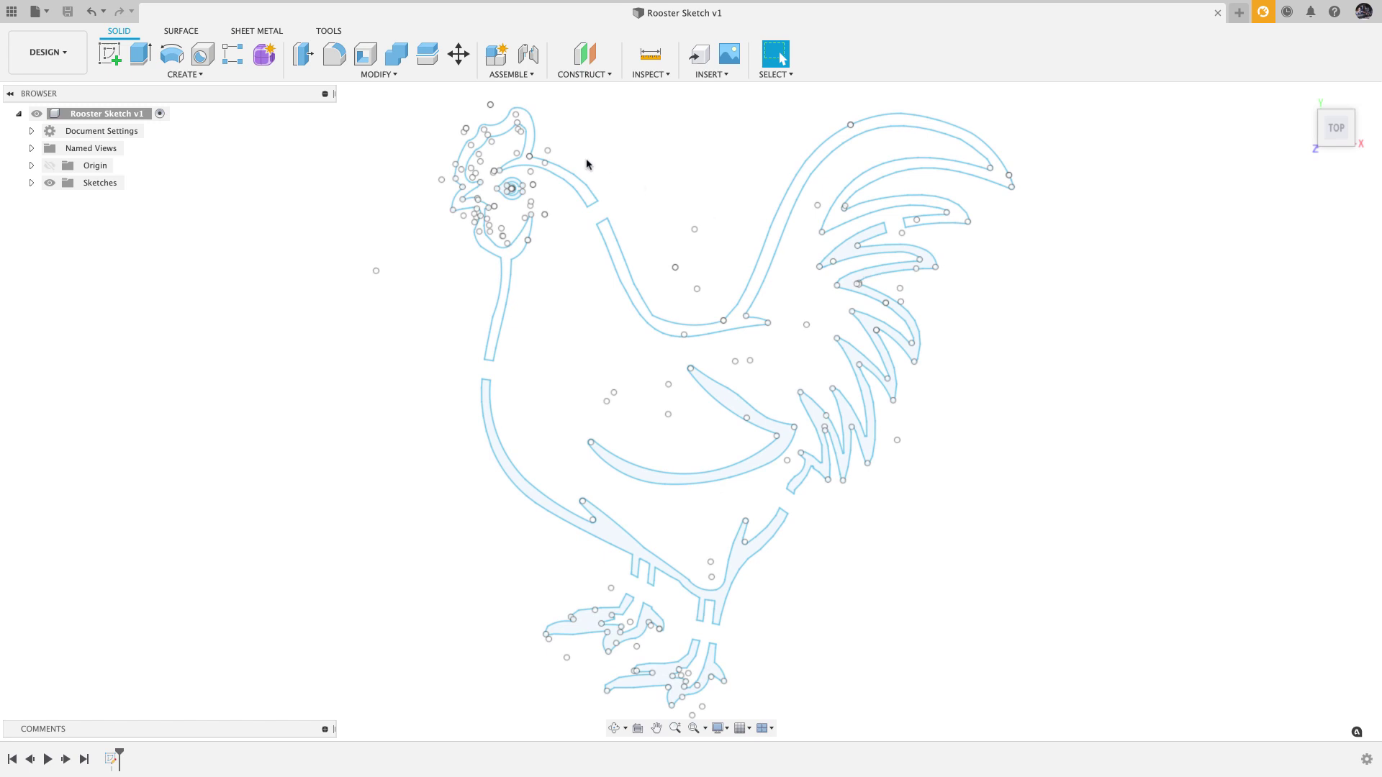
Step: Apply Close Sketch Gaps to the rooster's Sketch1 with a 0.005 in gap tolerance
{"action": "left_click", "coordinate": [335, 31]}
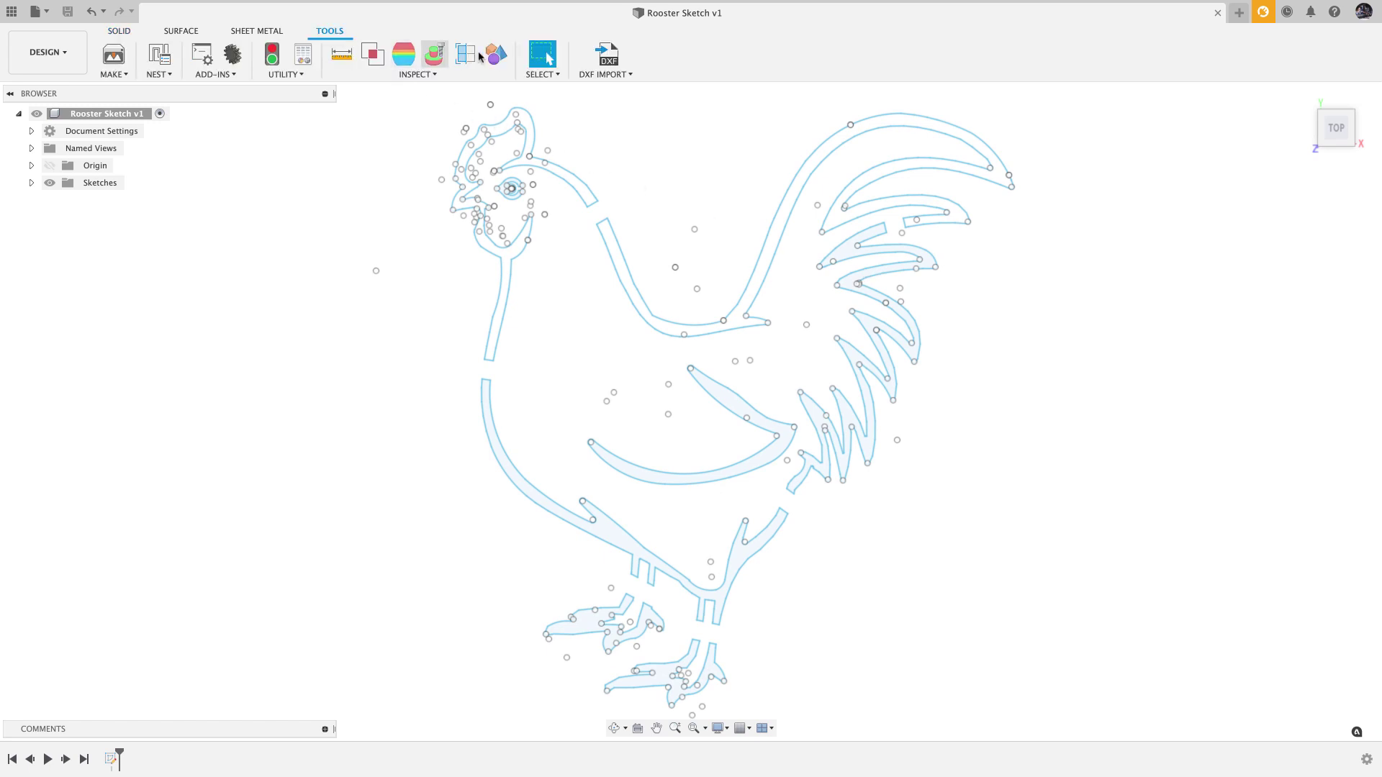
{"action": "left_click", "coordinate": [602, 74]}
{"action": "left_click", "coordinate": [614, 104]}
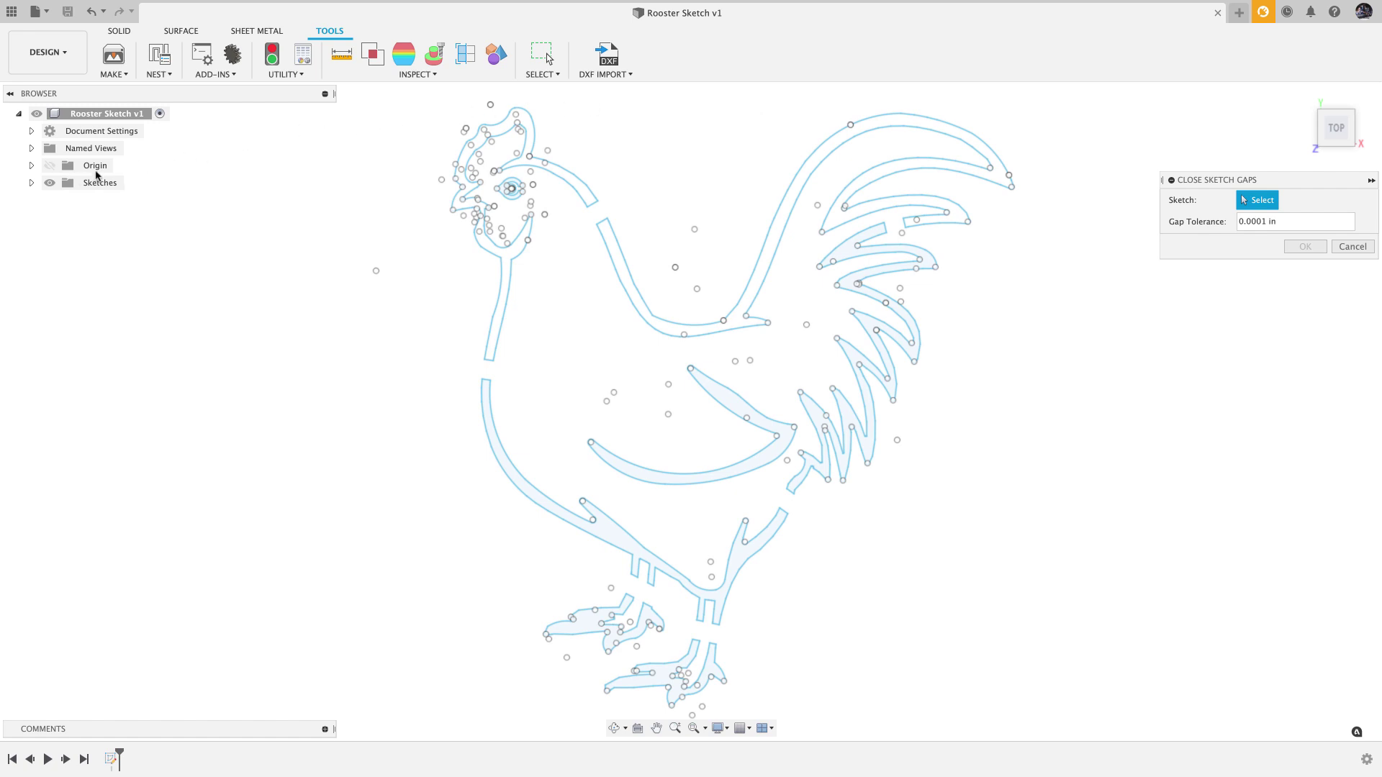
{"action": "left_click", "coordinate": [32, 184]}
{"action": "left_click", "coordinate": [99, 201]}
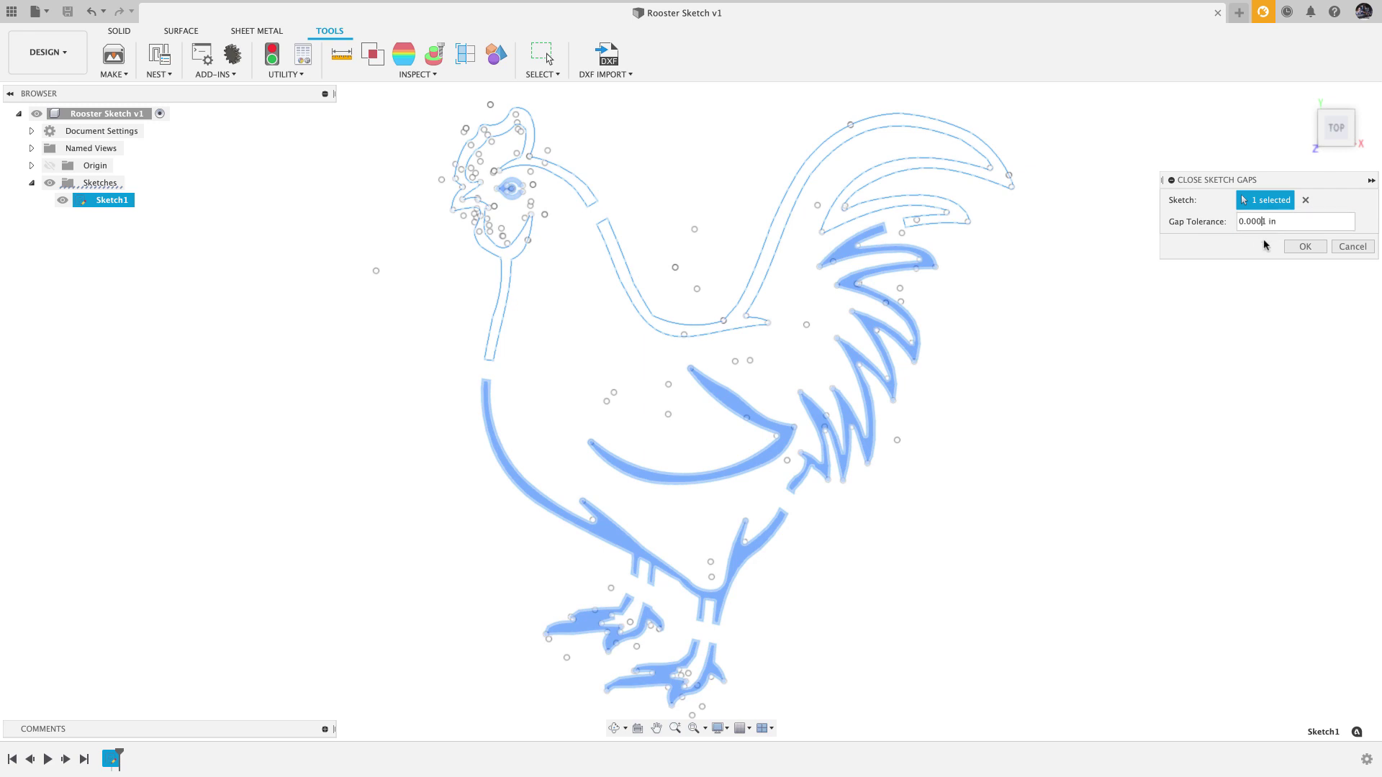
{"action": "key", "text": "BackSpace"}
{"action": "key", "text": "BackSpace"}
{"action": "key", "text": "Delete"}
{"action": "type", "text": "05"}
{"action": "left_click", "coordinate": [1305, 247]}
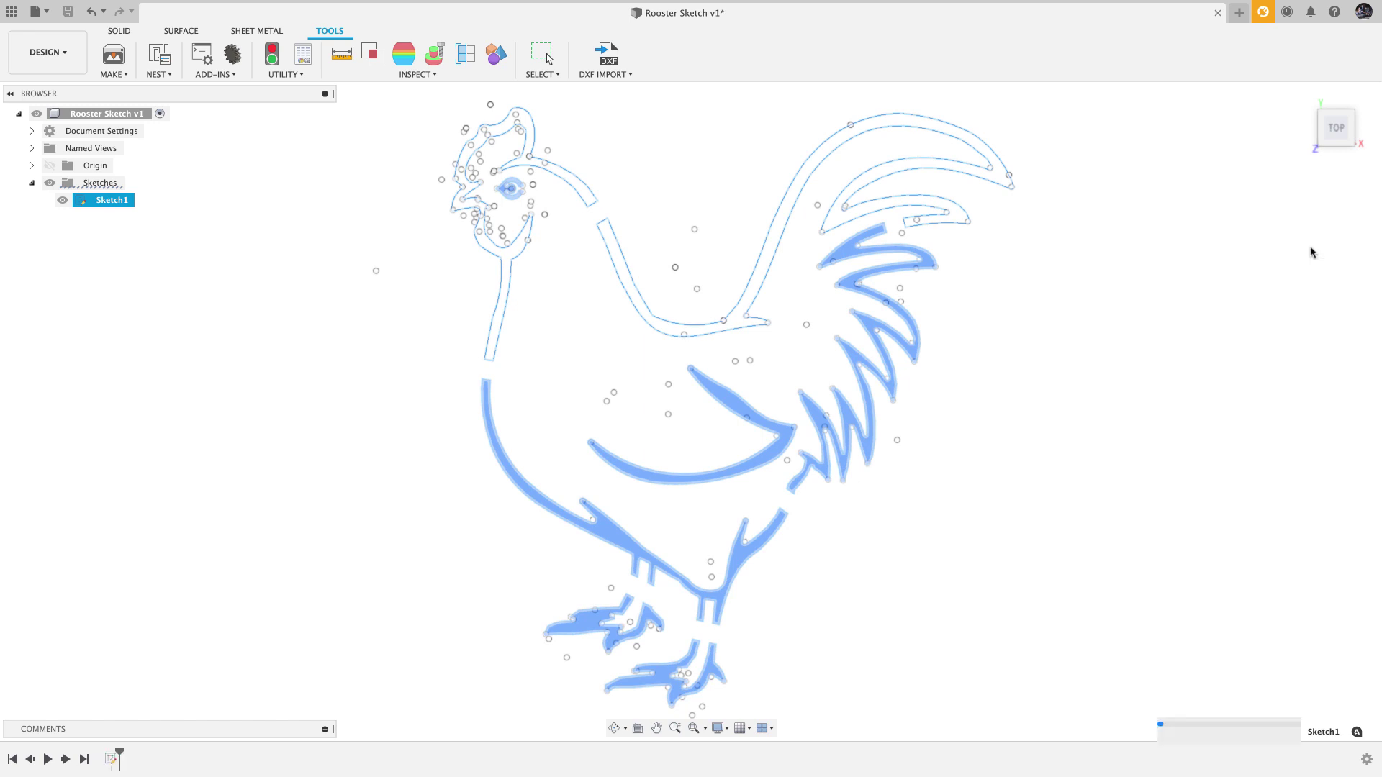